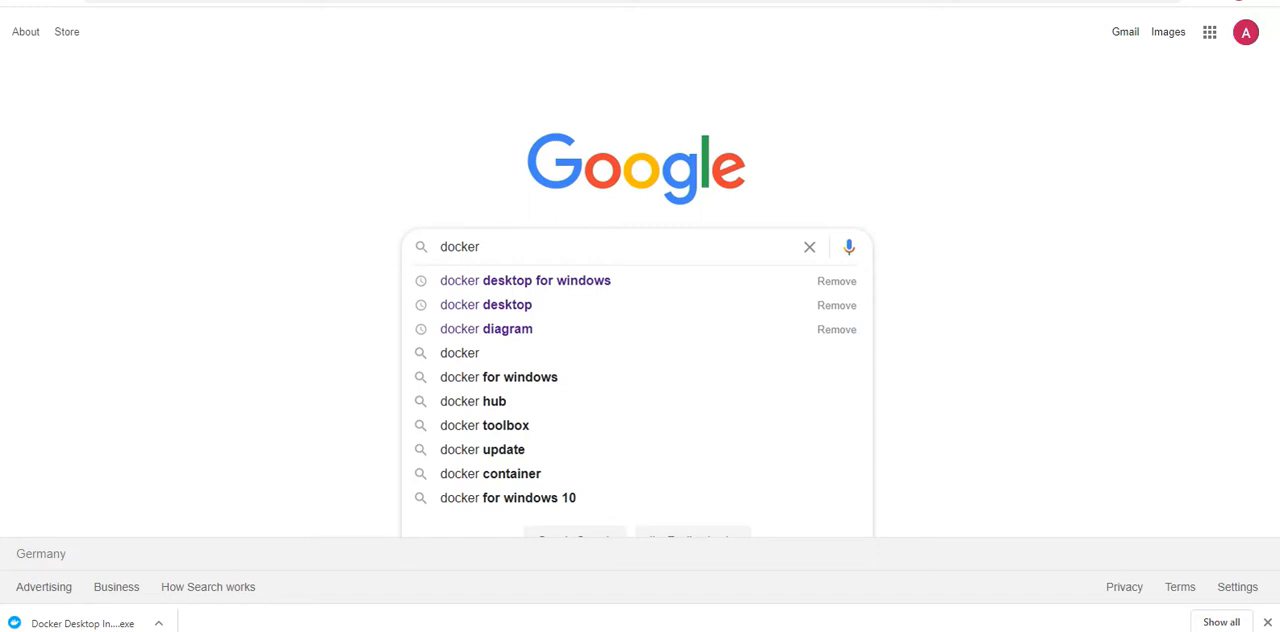
Step: Open the Windows System page from the Control Panel entries to check the computer's Windows edition and system type
key(super+s)
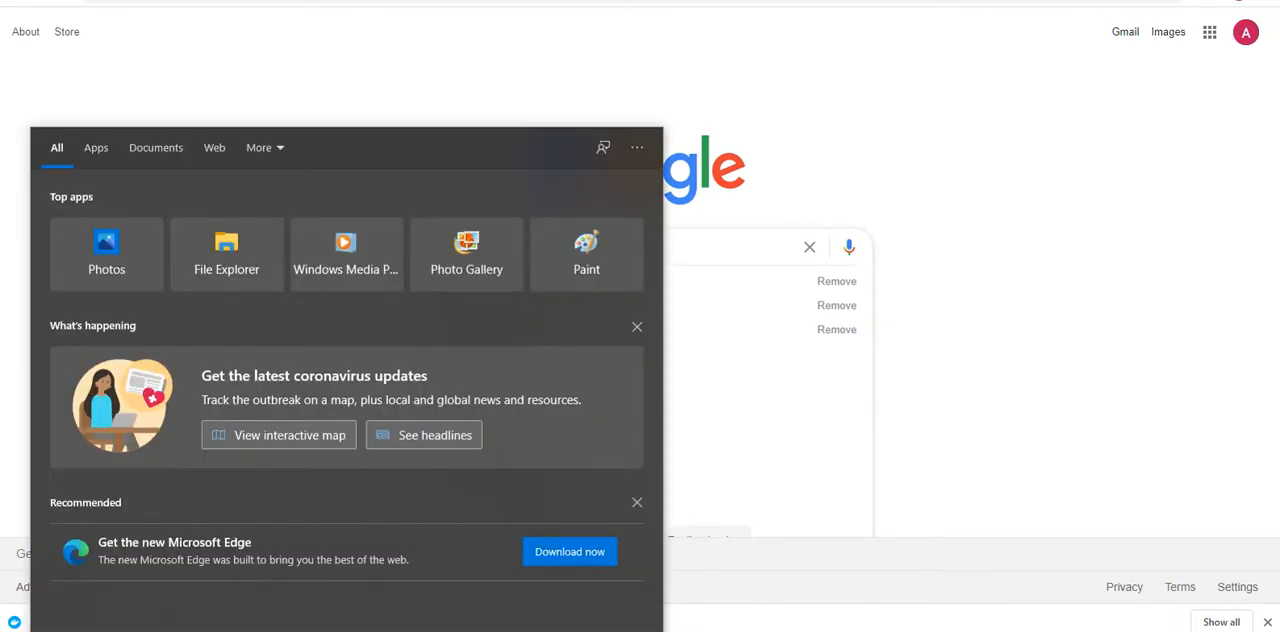
text(system)
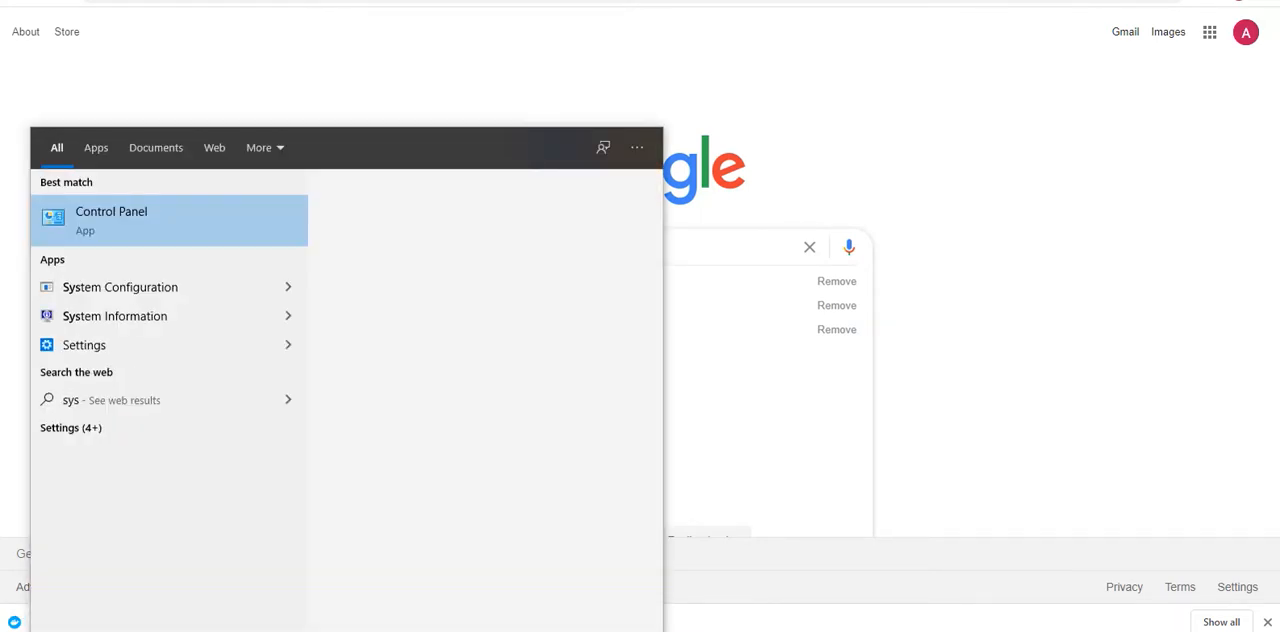
key(BackSpace)
key(BackSpace)
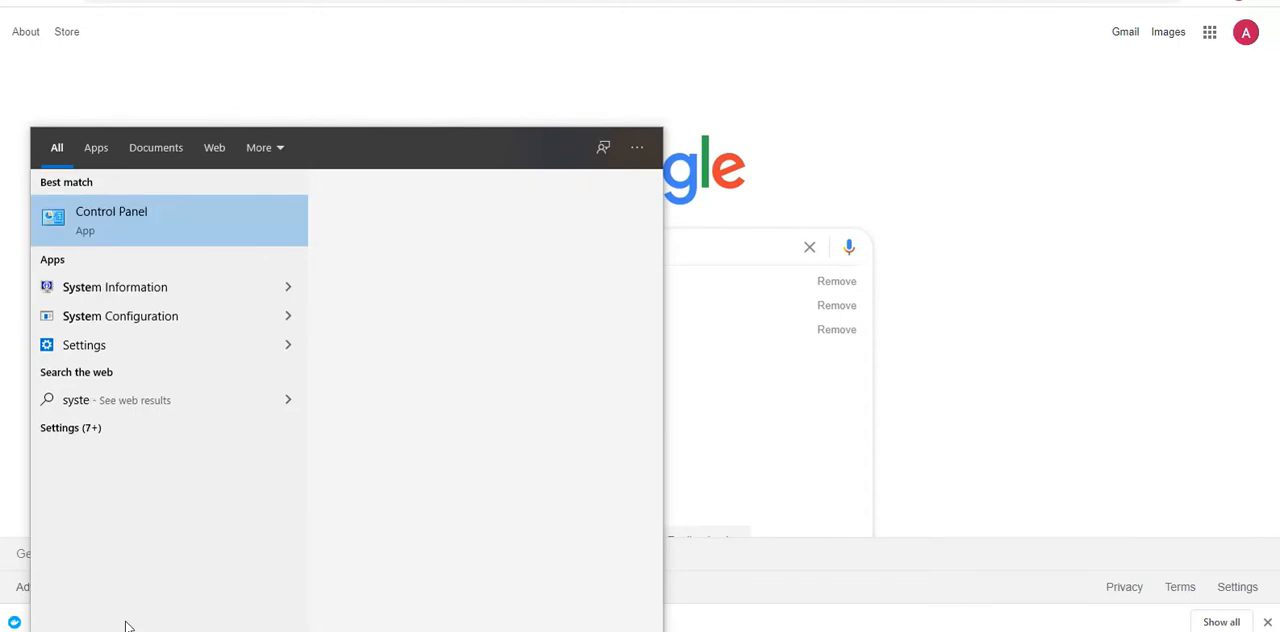
key(BackSpace)
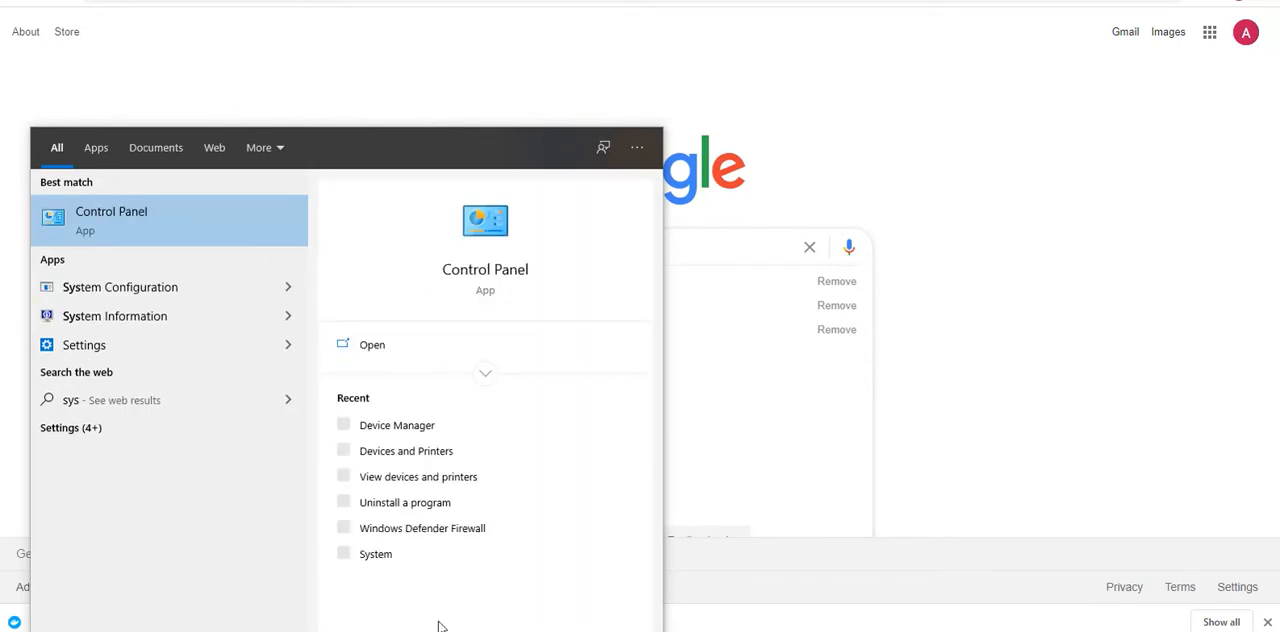
click(375, 554)
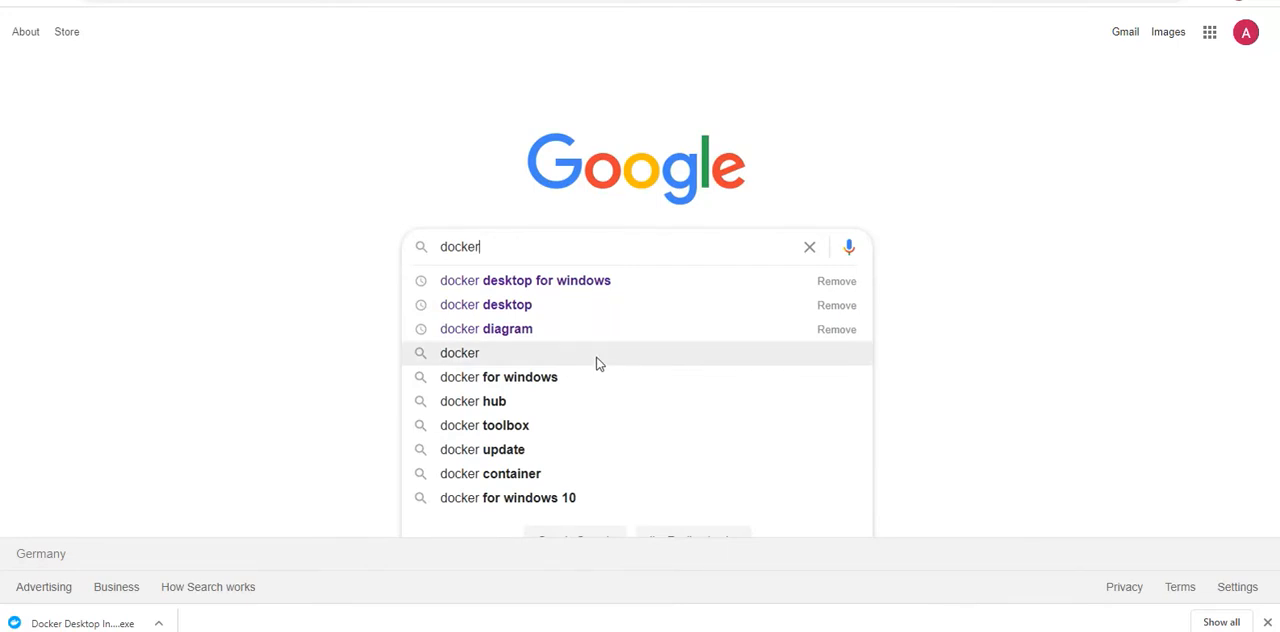
Step: Search Google for "docker toolbox windows home"
text(too)
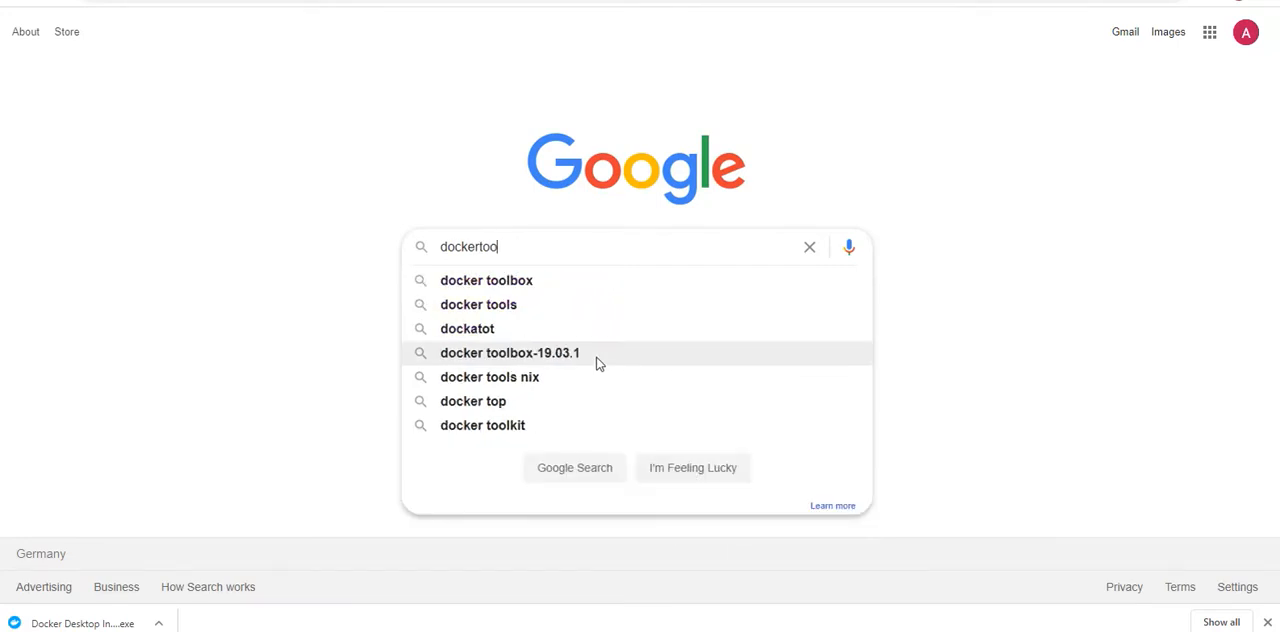
text(l)
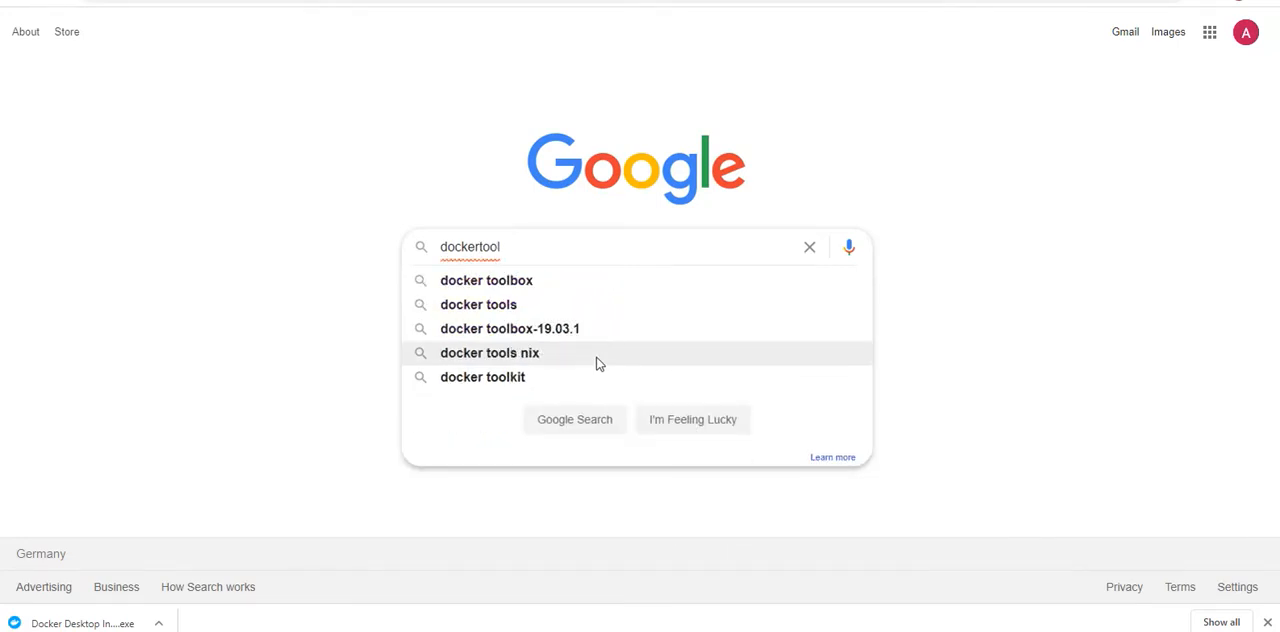
key(BackSpace)
key(BackSpace)
key(BackSpace)
key(BackSpace)
text(tool)
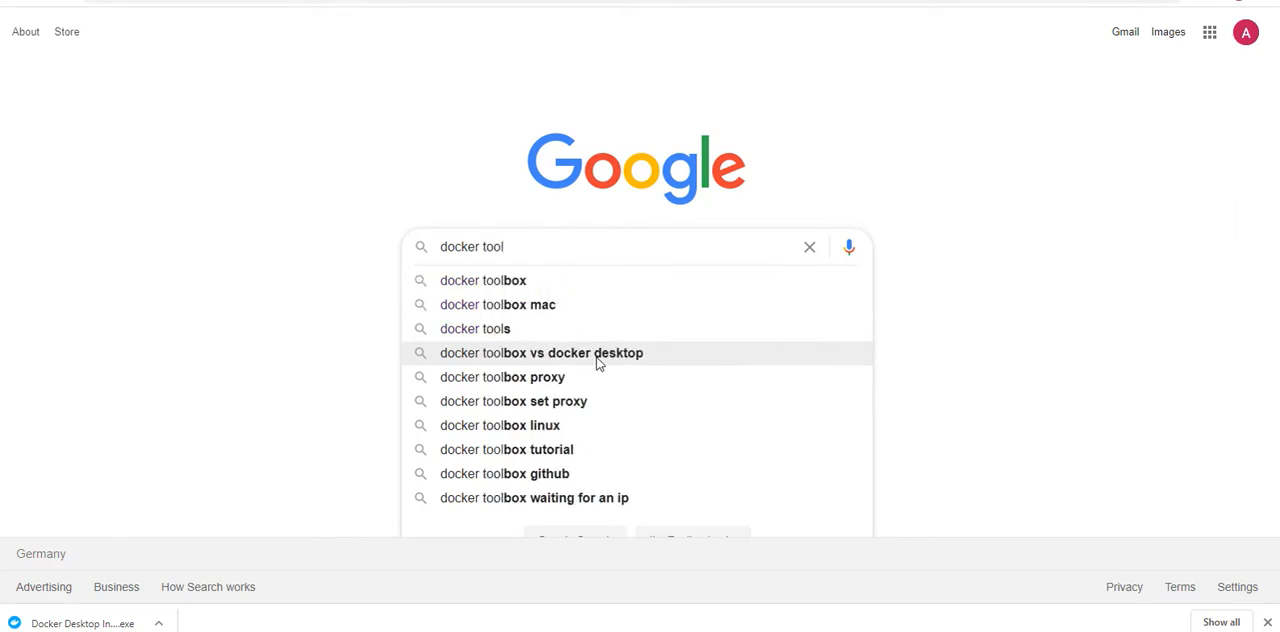
text(box win)
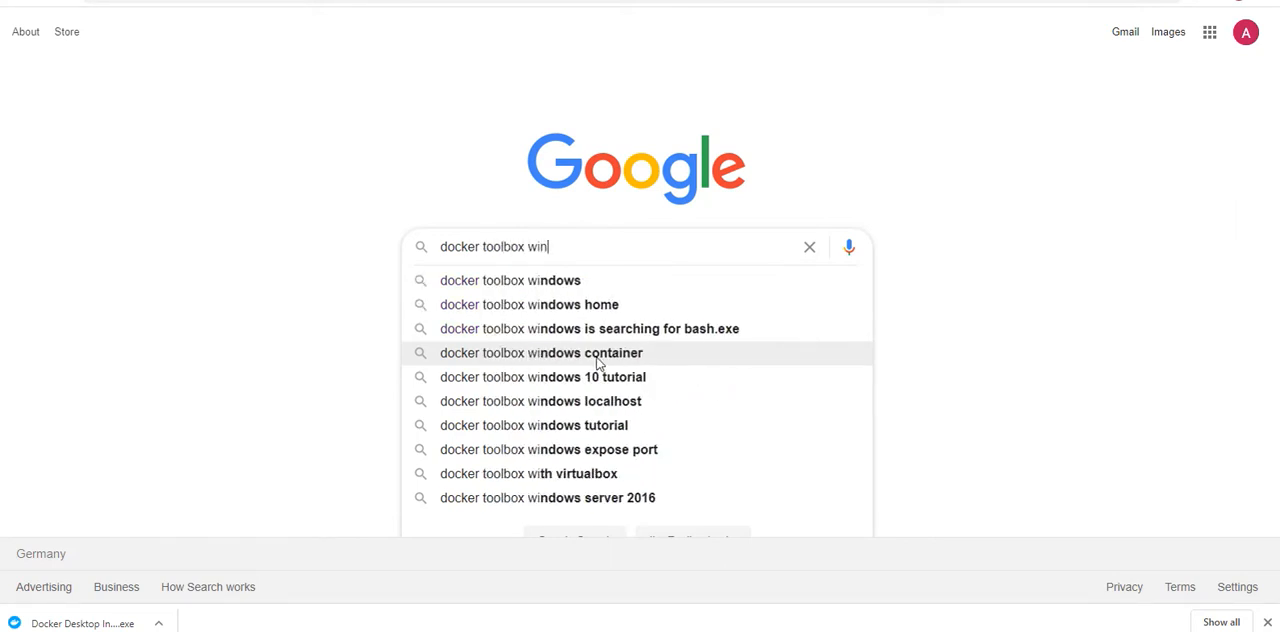
click(577, 313)
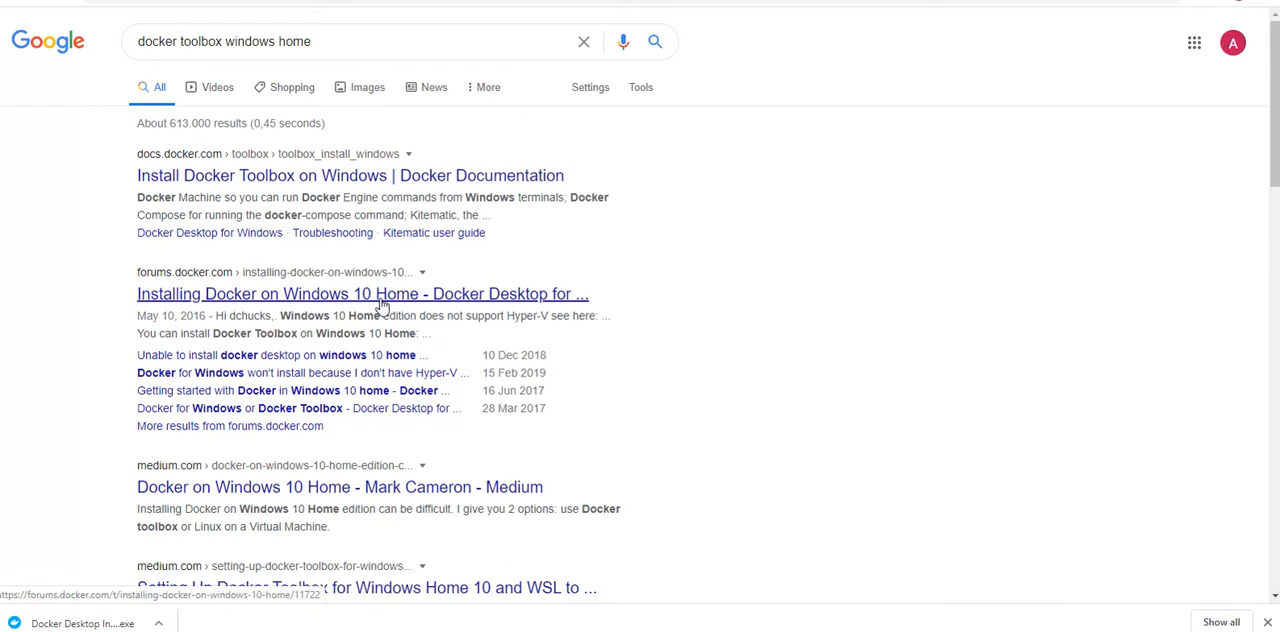
Step: Open the "Install Docker Toolbox on Windows" documentation result in a new browser tab and view that page
right_click(361, 184)
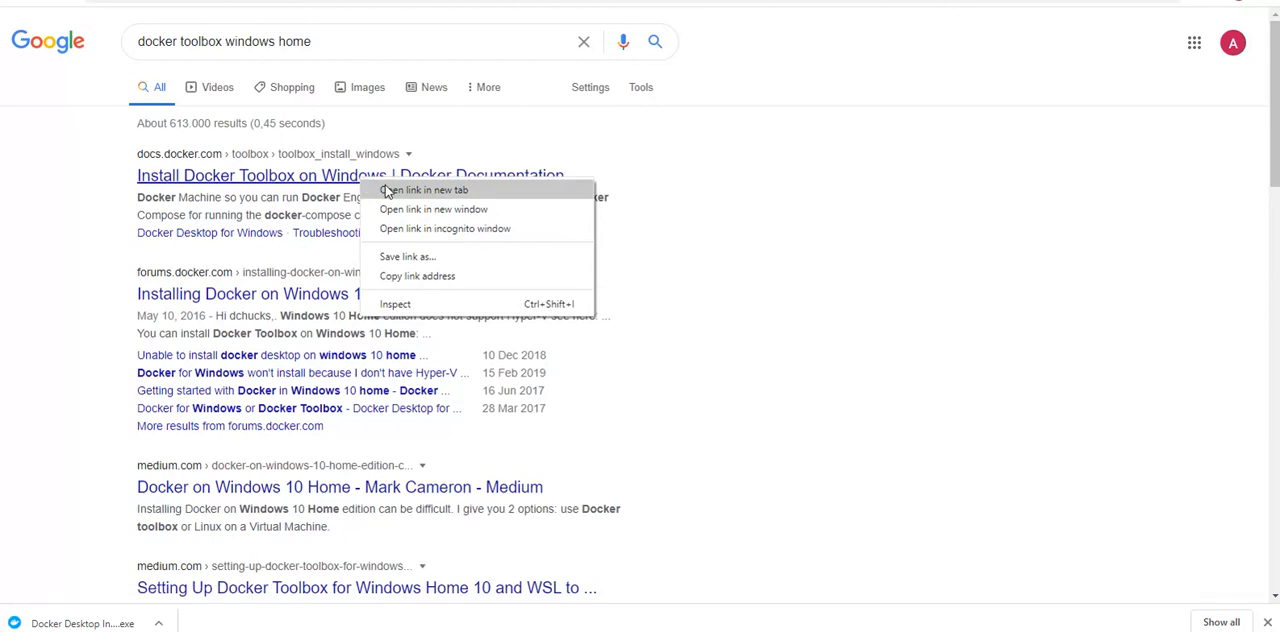
click(388, 191)
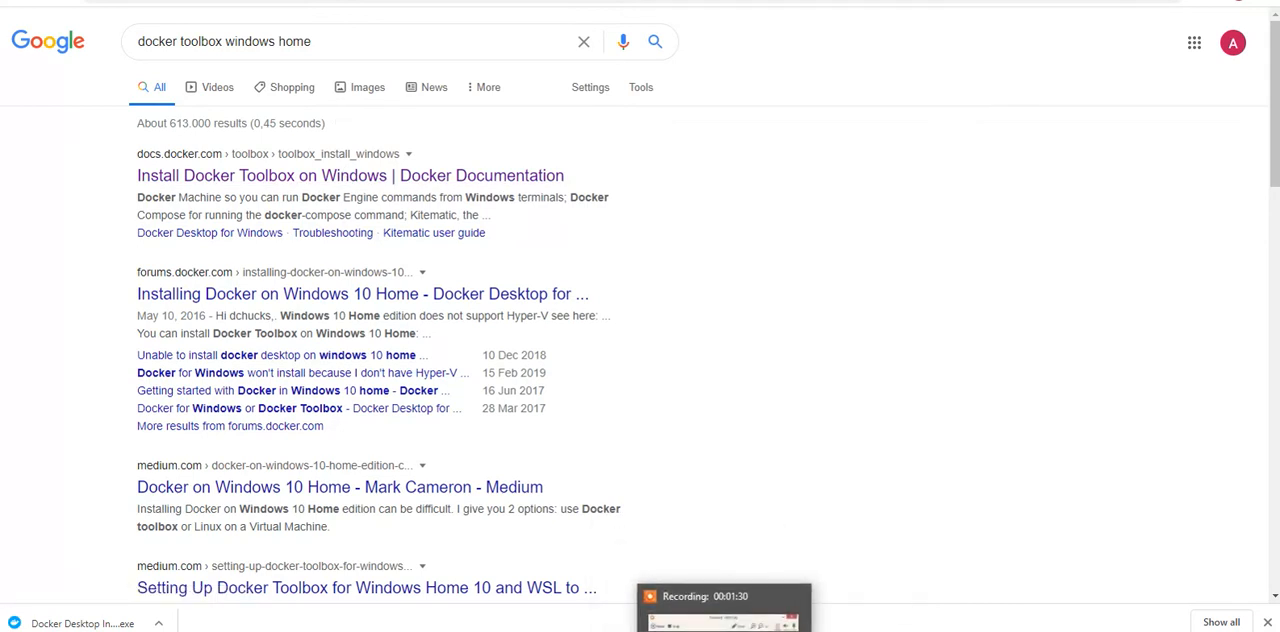
click(767, 607)
click(766, 581)
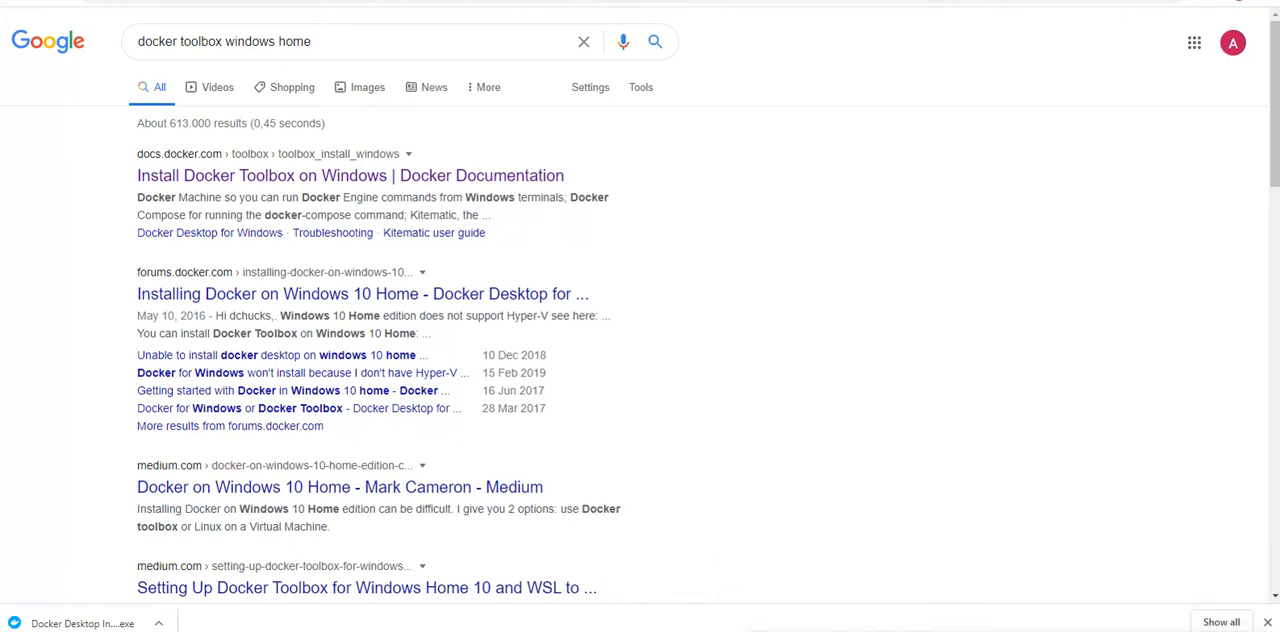
click(440, 175)
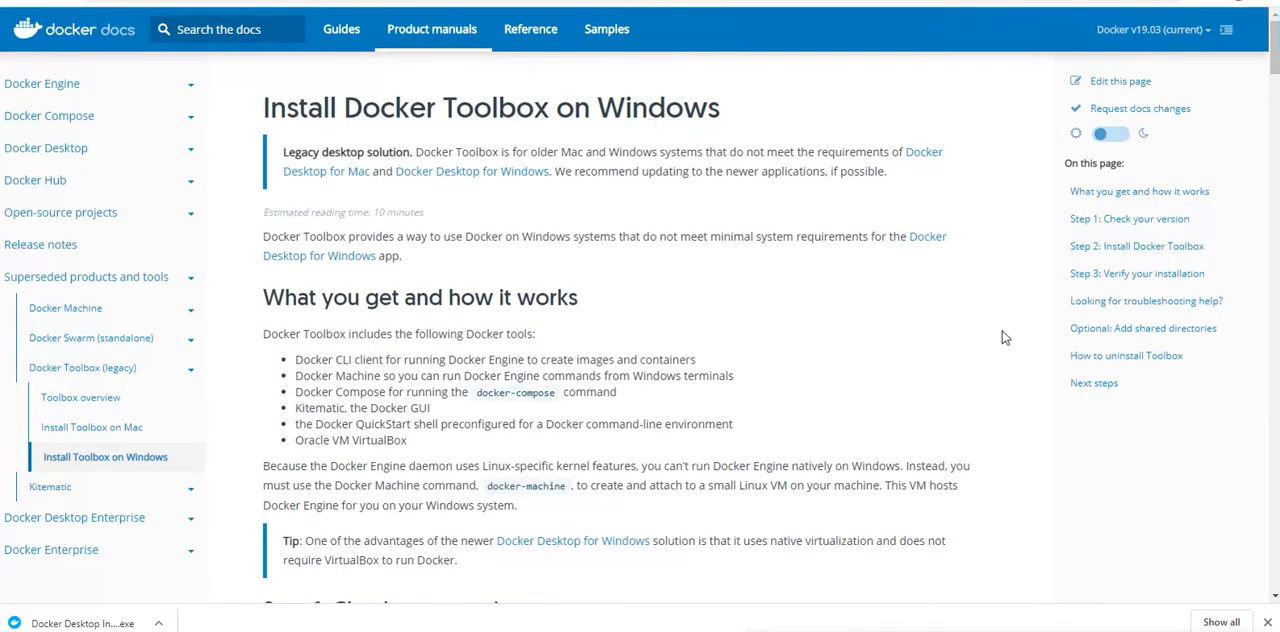
Step: Read the guide's Step 1 requirements and check the CPU's virtualisation status in Task Manager's performance view
drag(1274, 39, 1274, 42)
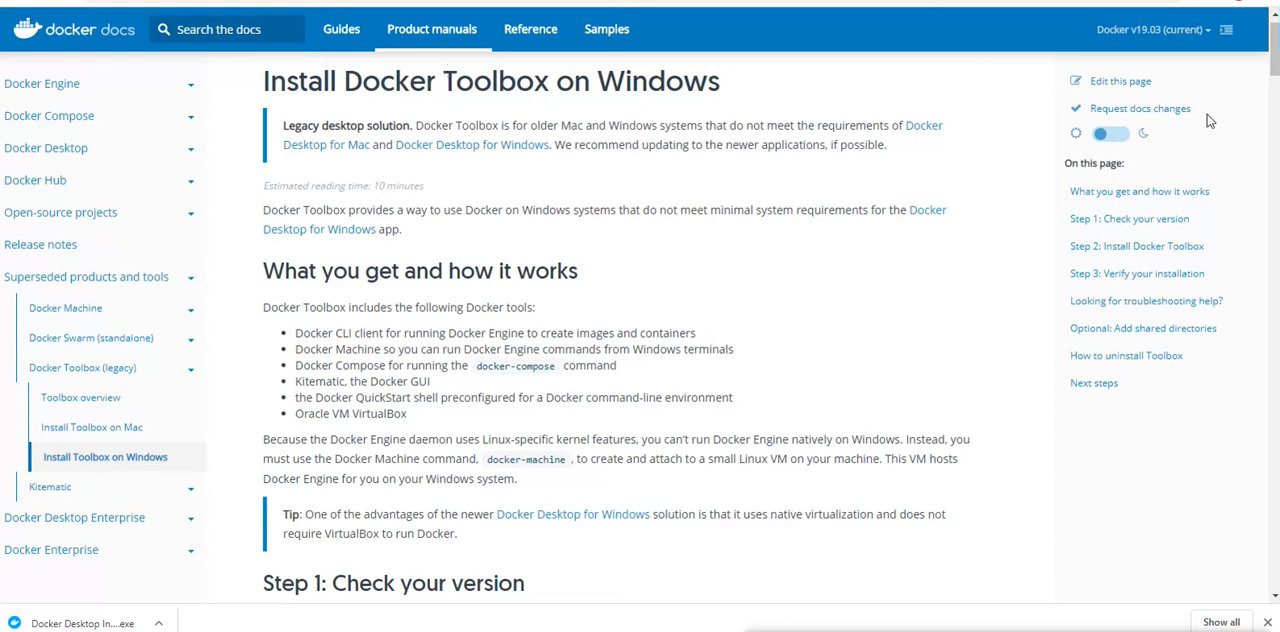
drag(1268, 60, 1275, 45)
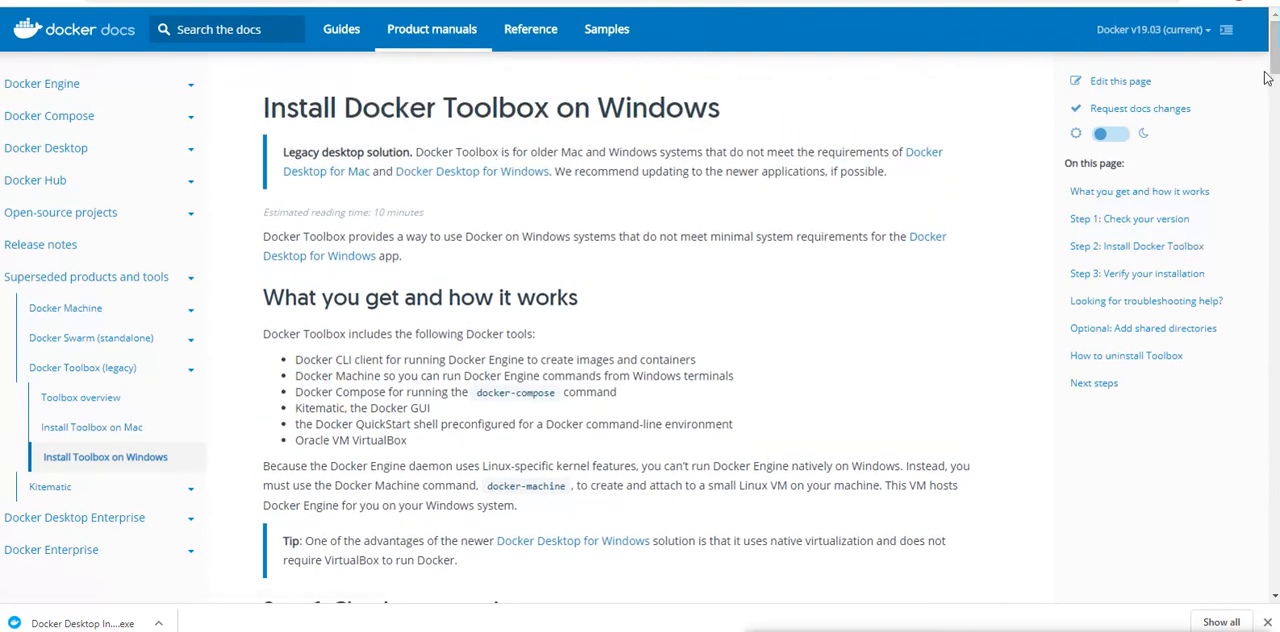
drag(1275, 58, 1276, 105)
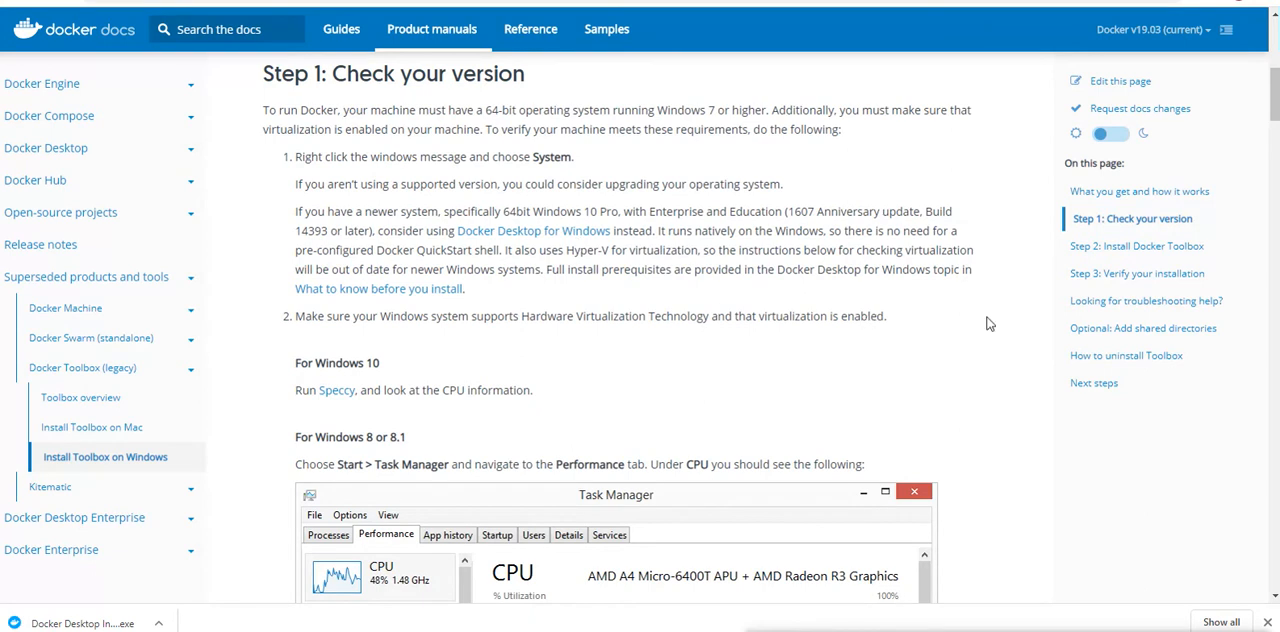
drag(1275, 104, 1276, 123)
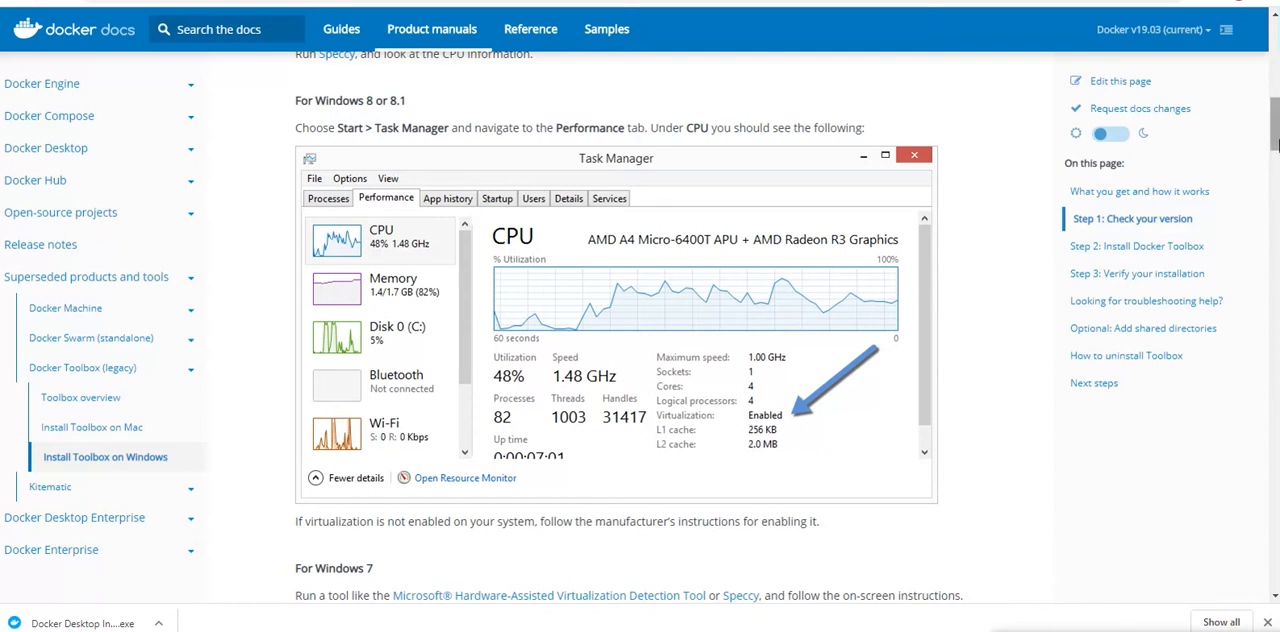
scroll(1277, 143, down, 1)
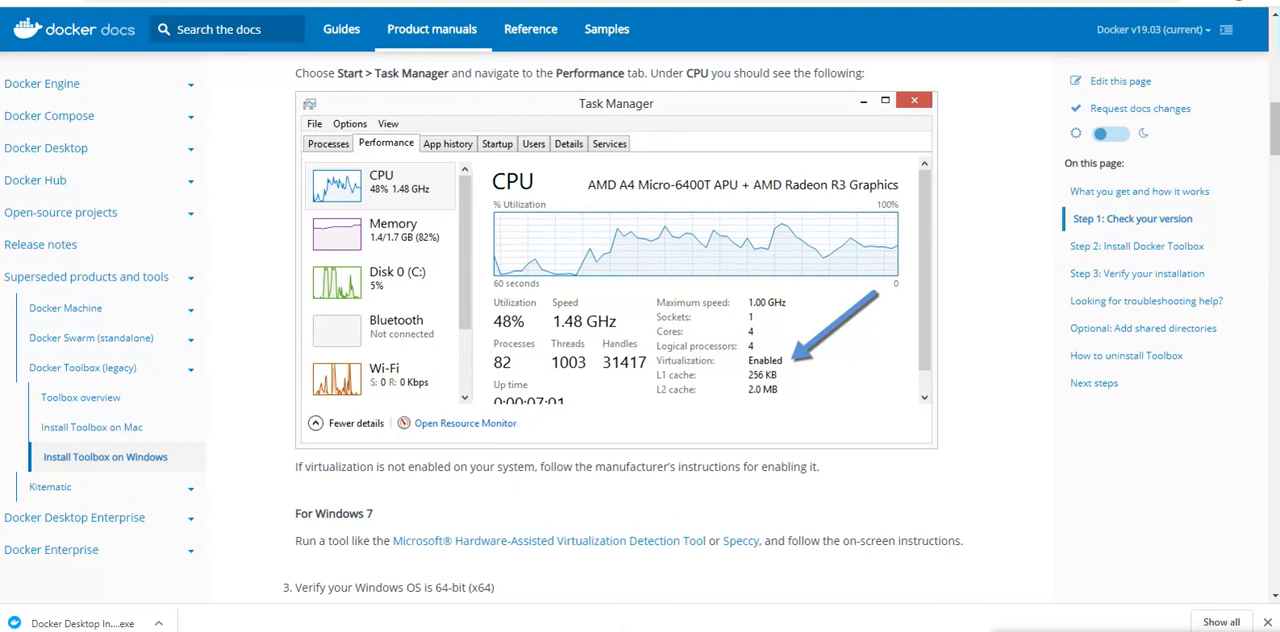
mouse_move(803, 631)
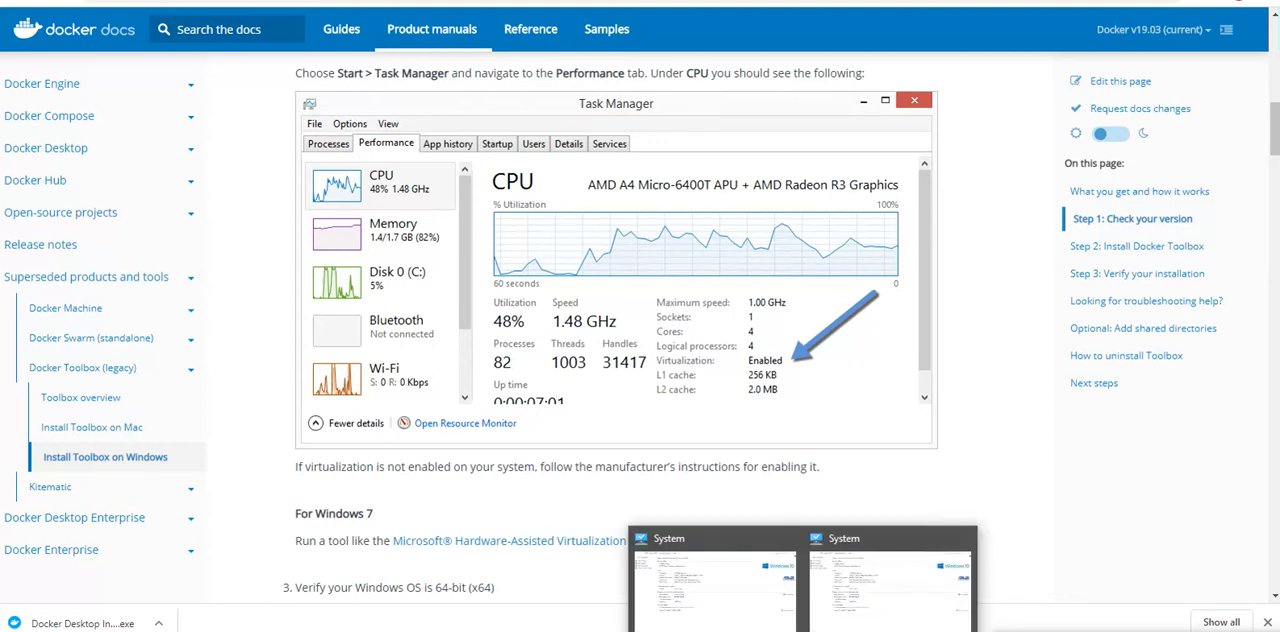
right_click(945, 631)
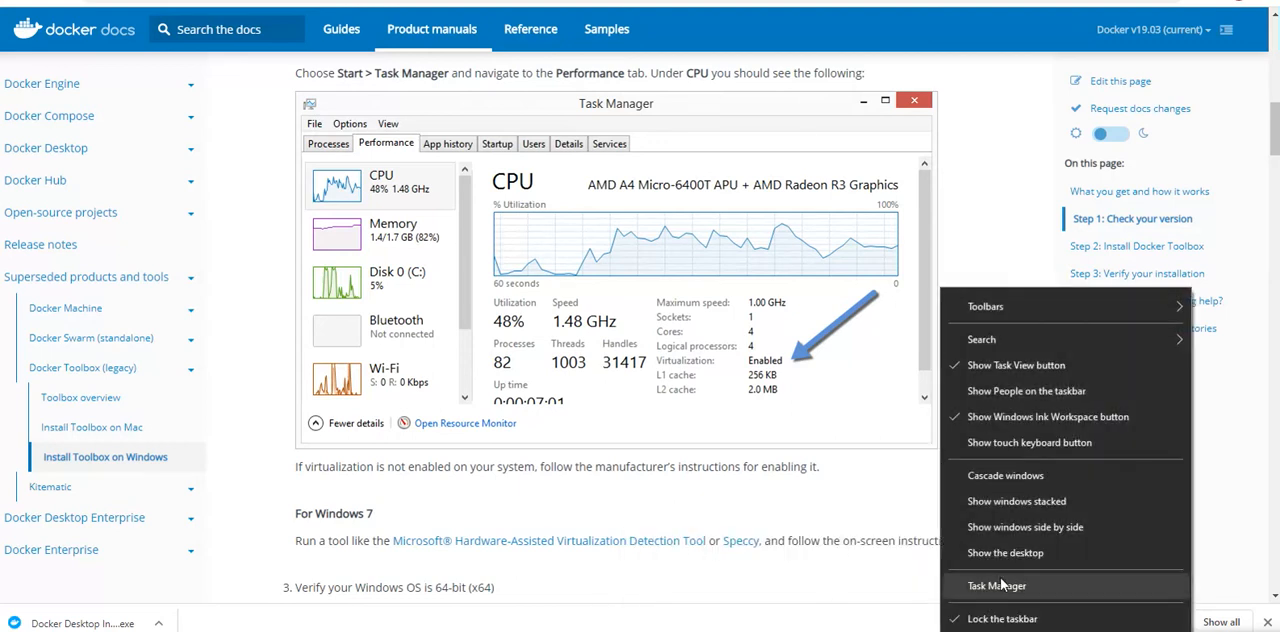
click(1000, 578)
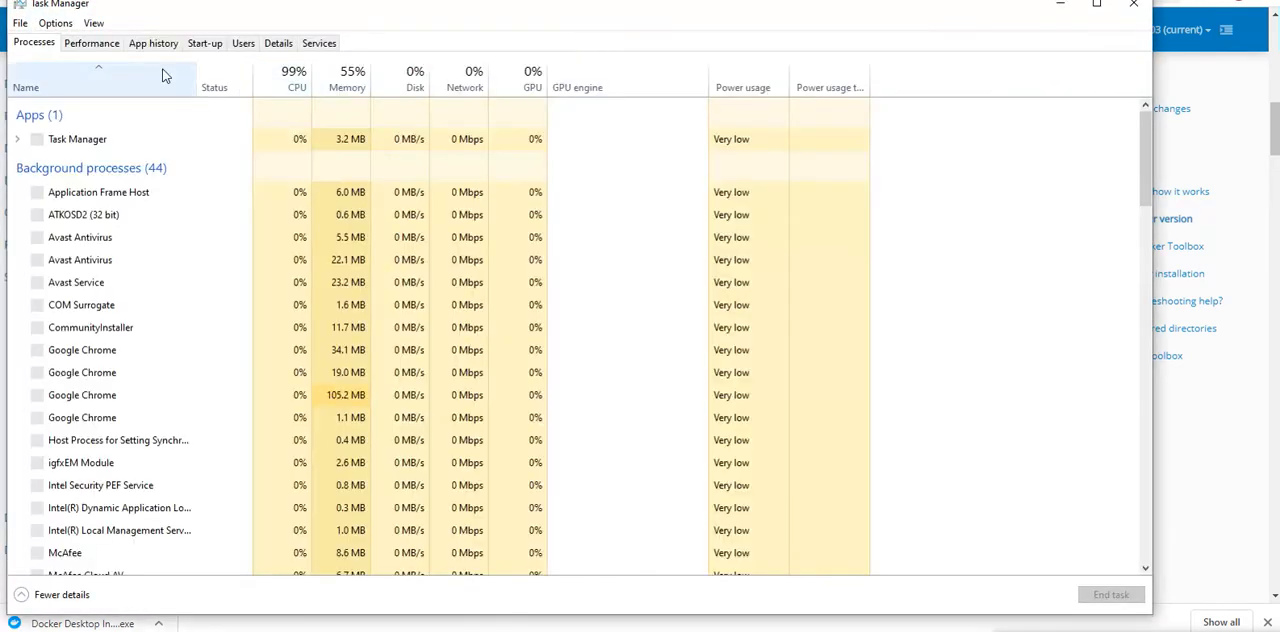
click(112, 44)
click(122, 98)
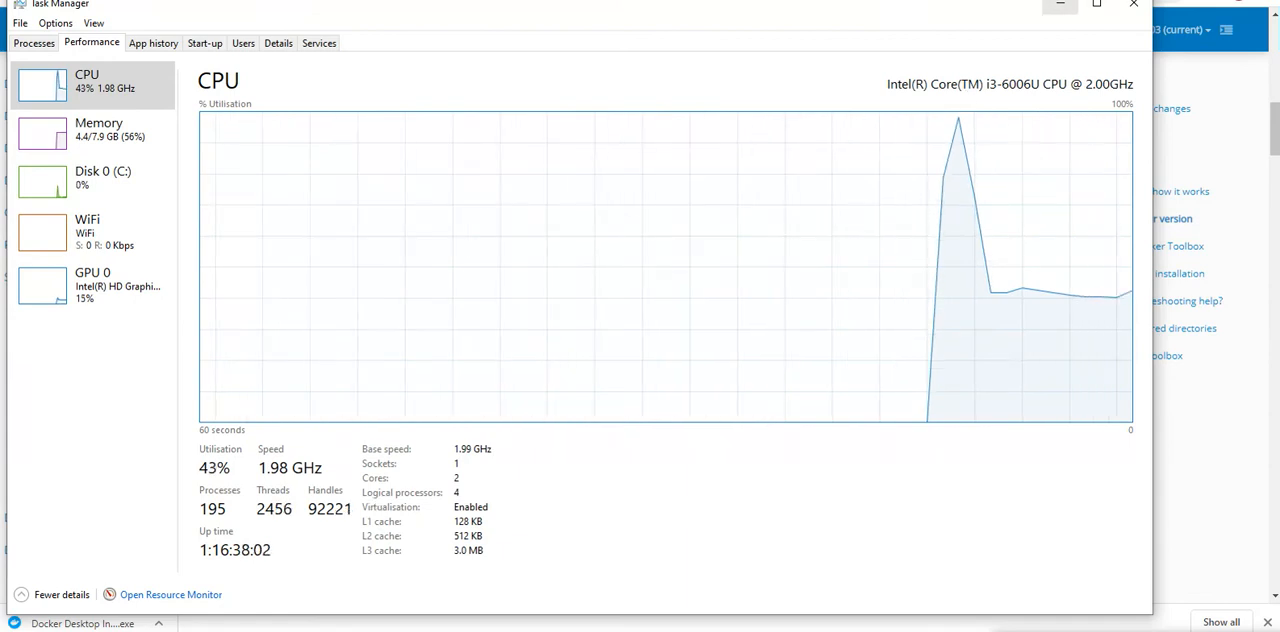
click(1066, 7)
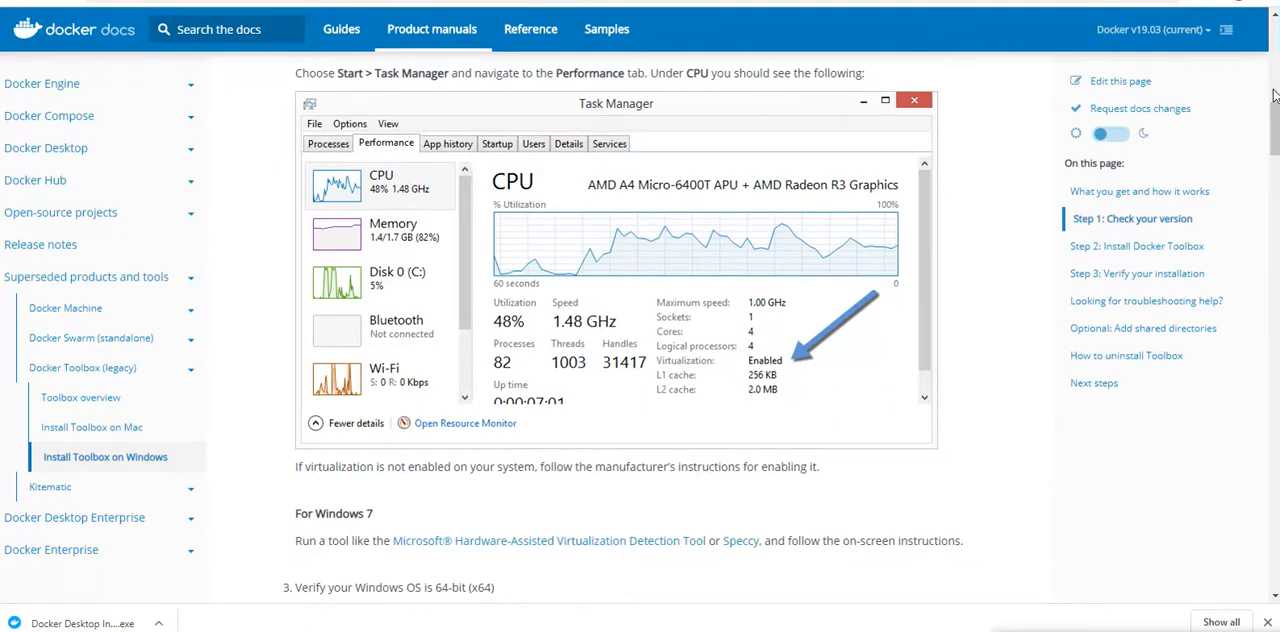
Step: Find the guide's 64-bit Windows requirement and check it against the system type in the open System window
drag(1275, 122, 1275, 140)
scroll(1275, 148, down, 1)
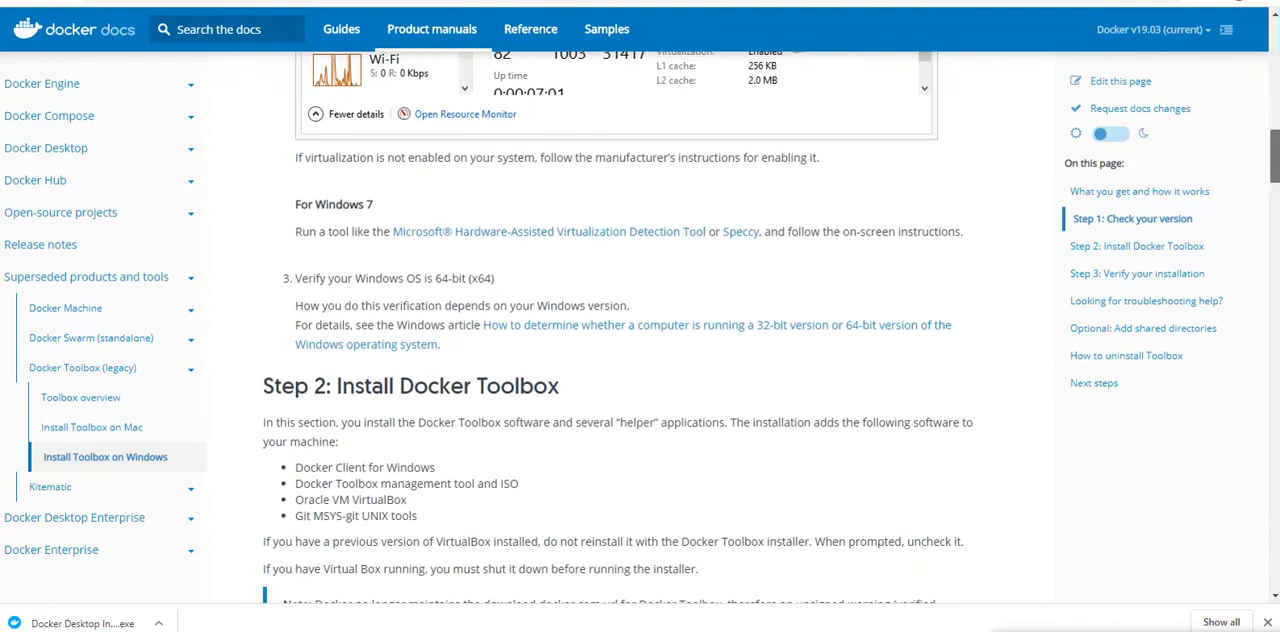
scroll(618, 327, down, 4)
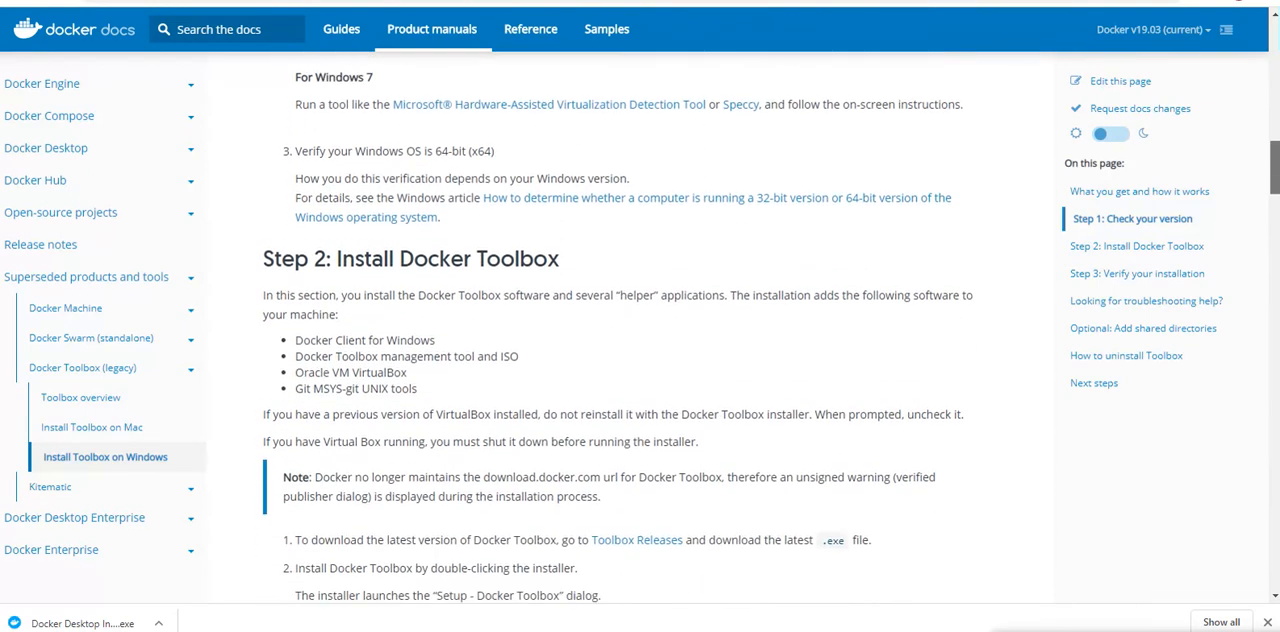
scroll(618, 327, down, 1)
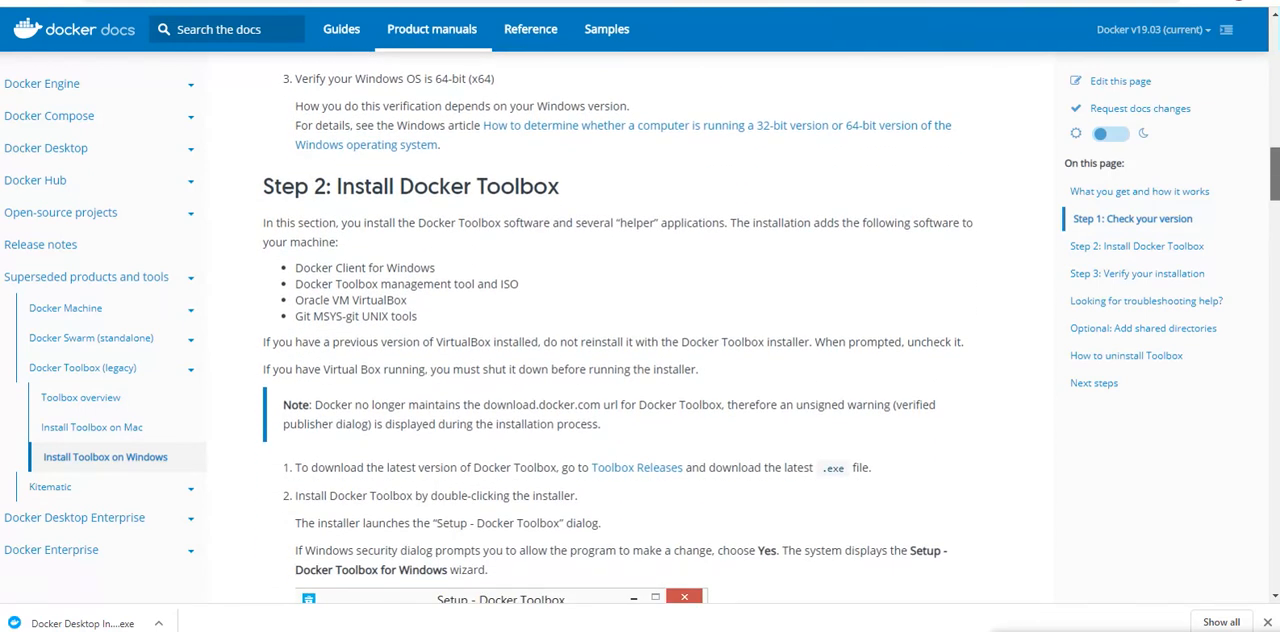
scroll(514, 131, up, 3)
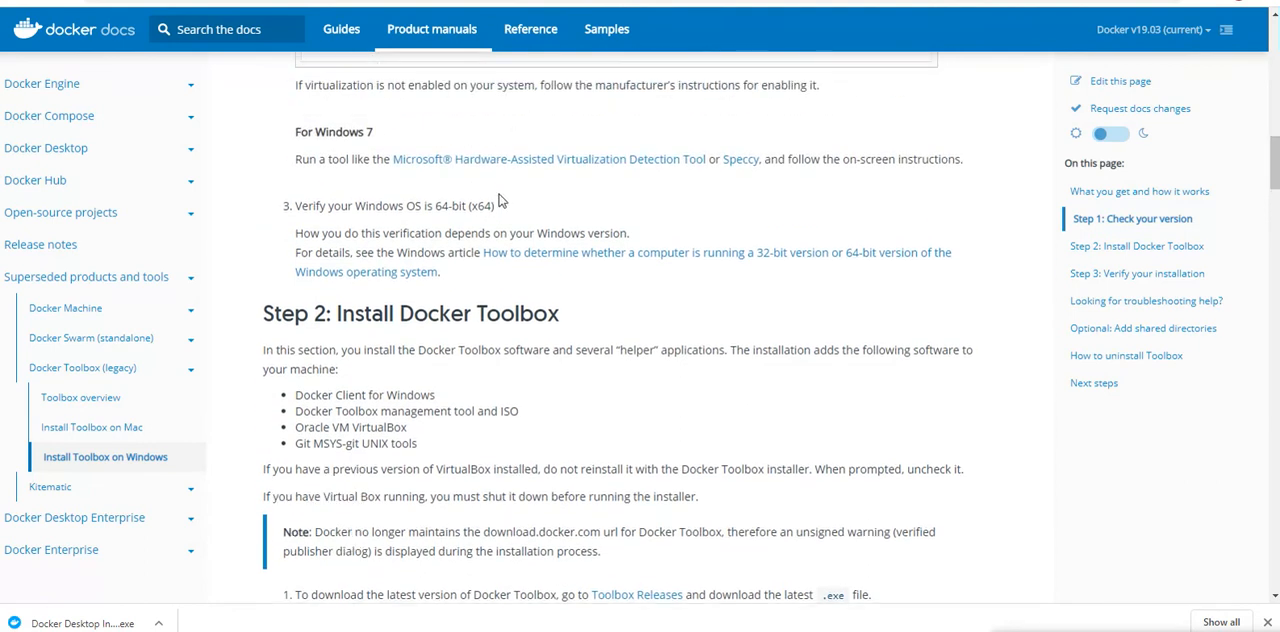
drag(498, 208, 325, 200)
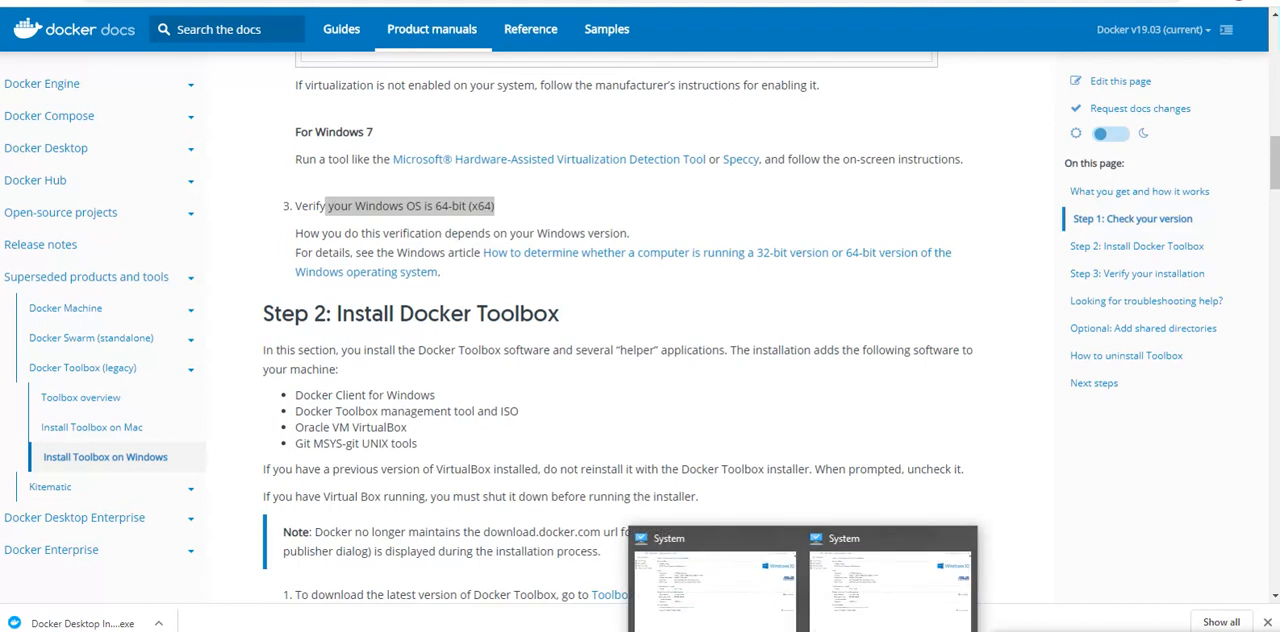
click(843, 603)
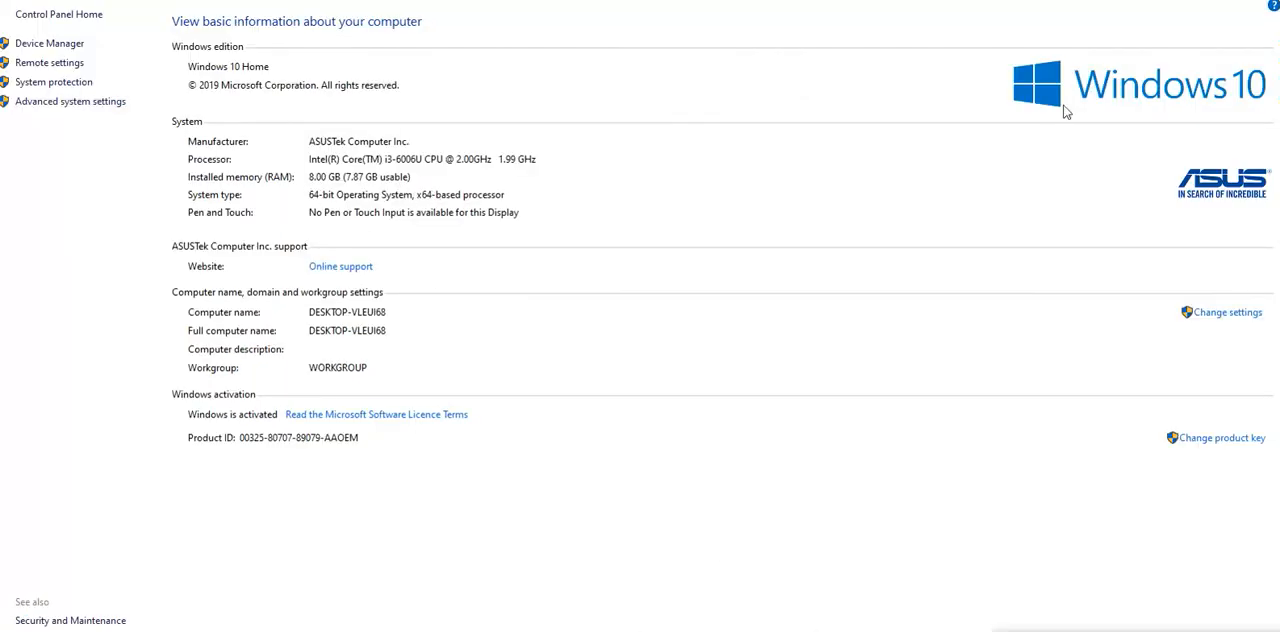
click(1172, 1)
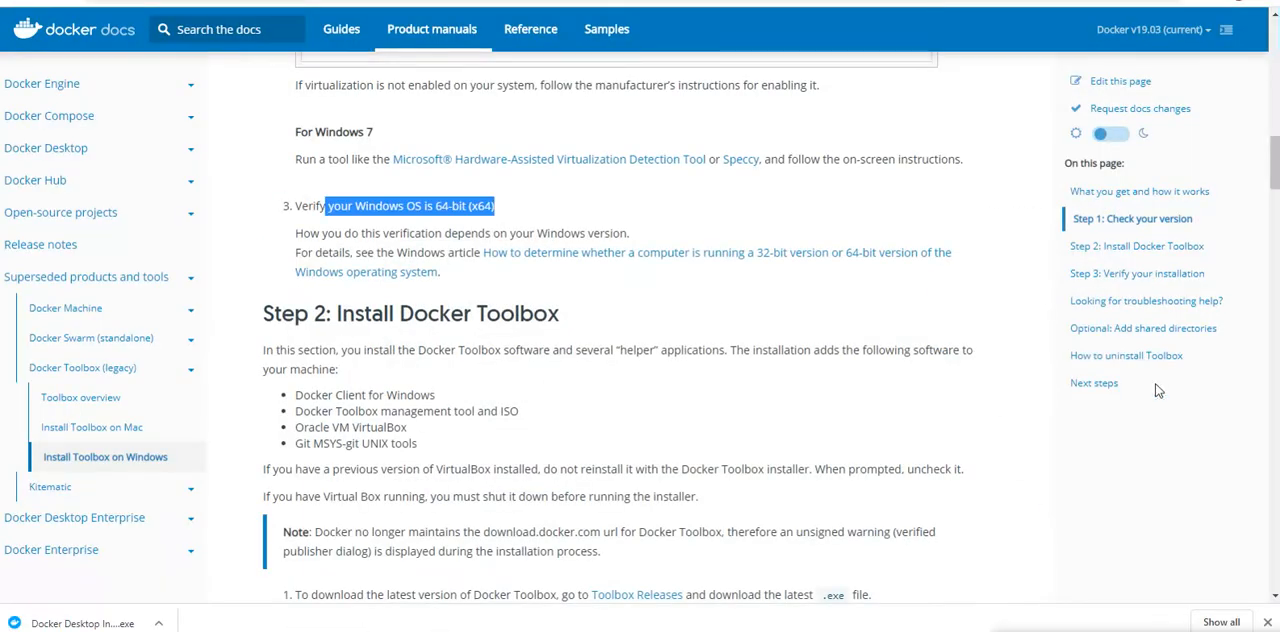
Step: Open the Toolbox Releases page linked in Step 2 of the guide and locate the v19.03.1 release assets
drag(1277, 155, 1277, 178)
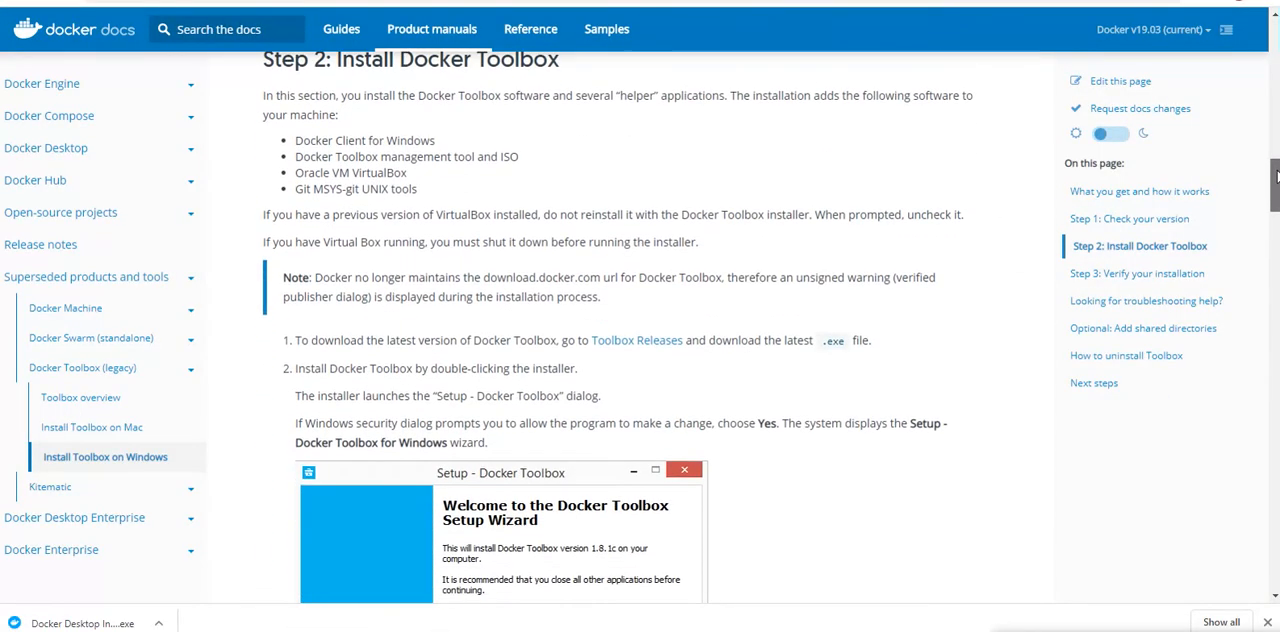
click(650, 341)
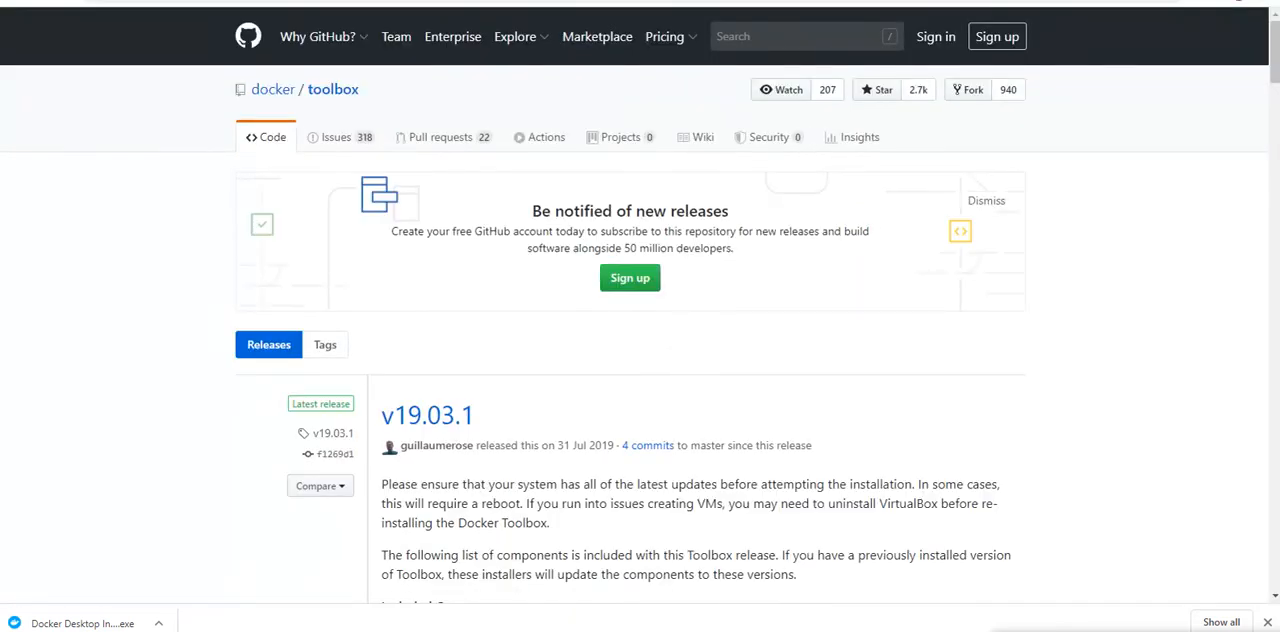
scroll(1277, 96, down, 2)
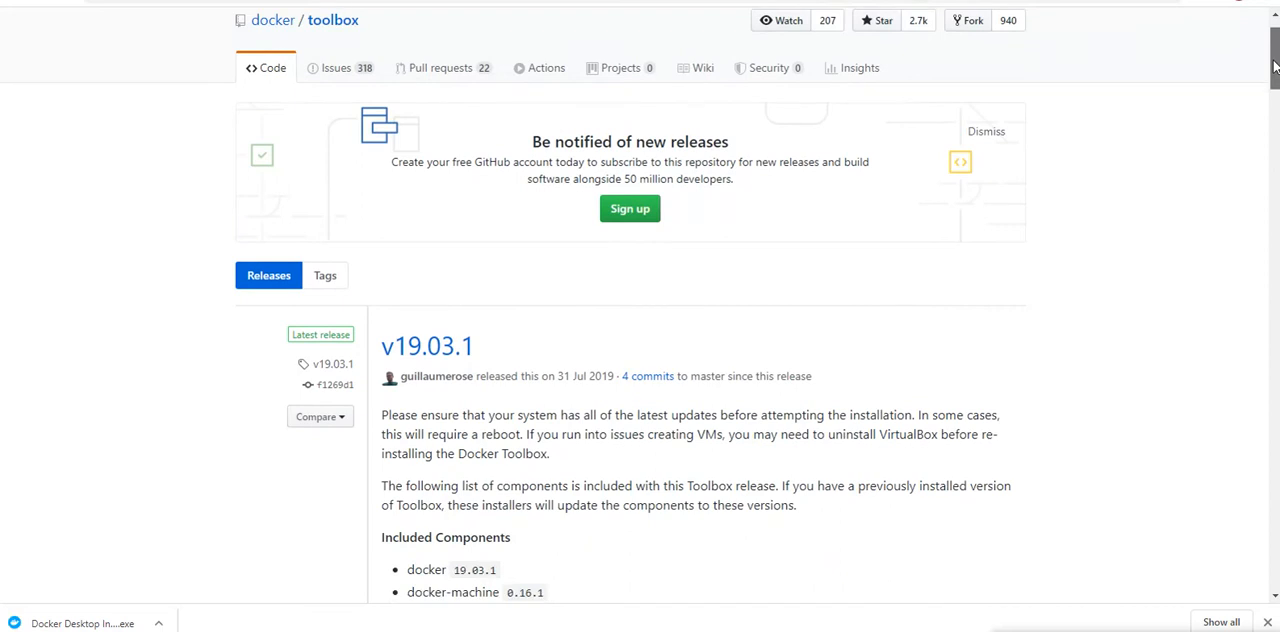
drag(1276, 75, 1276, 109)
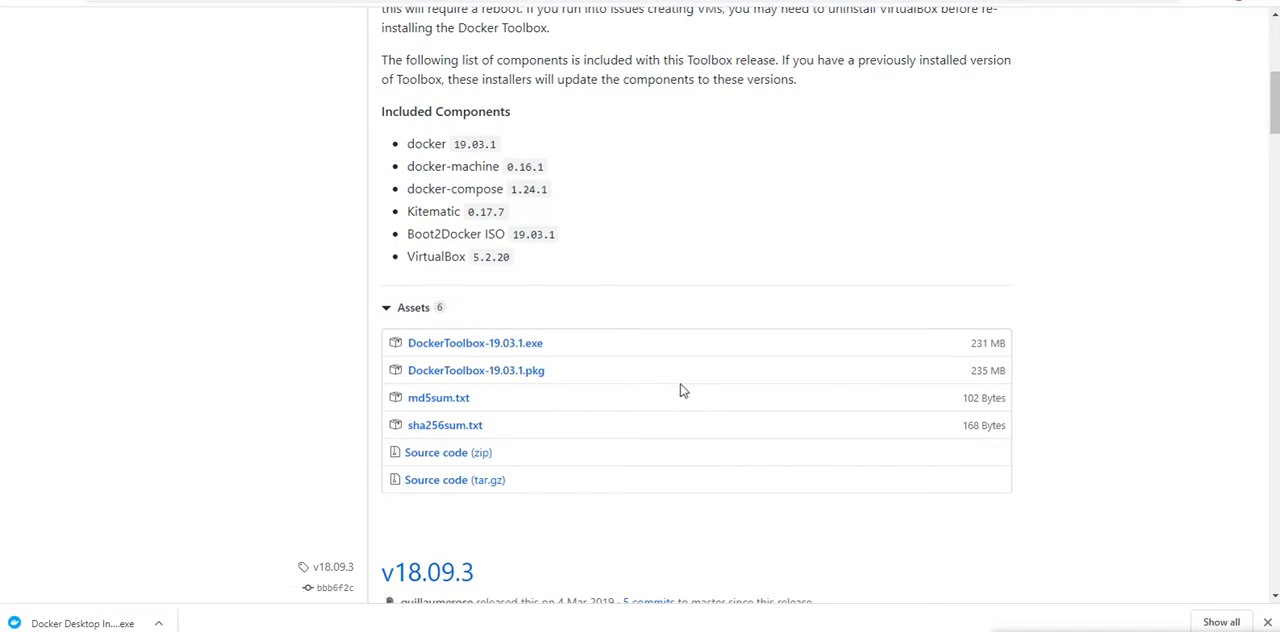
Step: Download DockerToolbox-19.03.1.exe from the v19.03.1 release assets and launch the installer from the Downloads folder
click(492, 347)
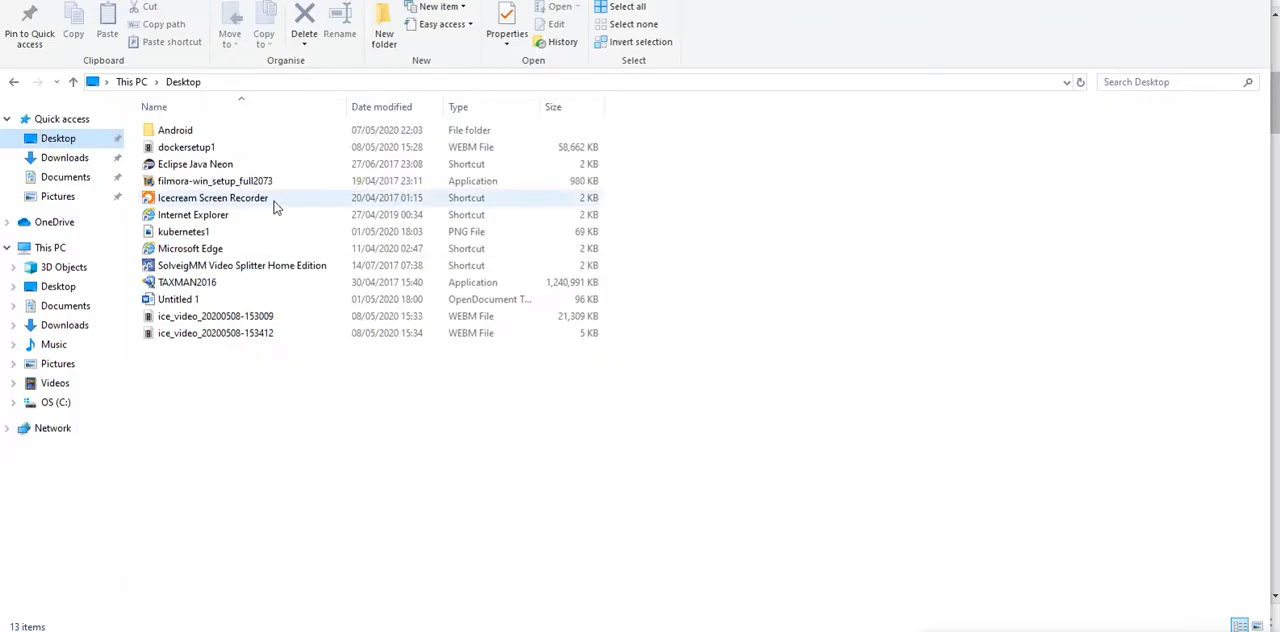
click(85, 162)
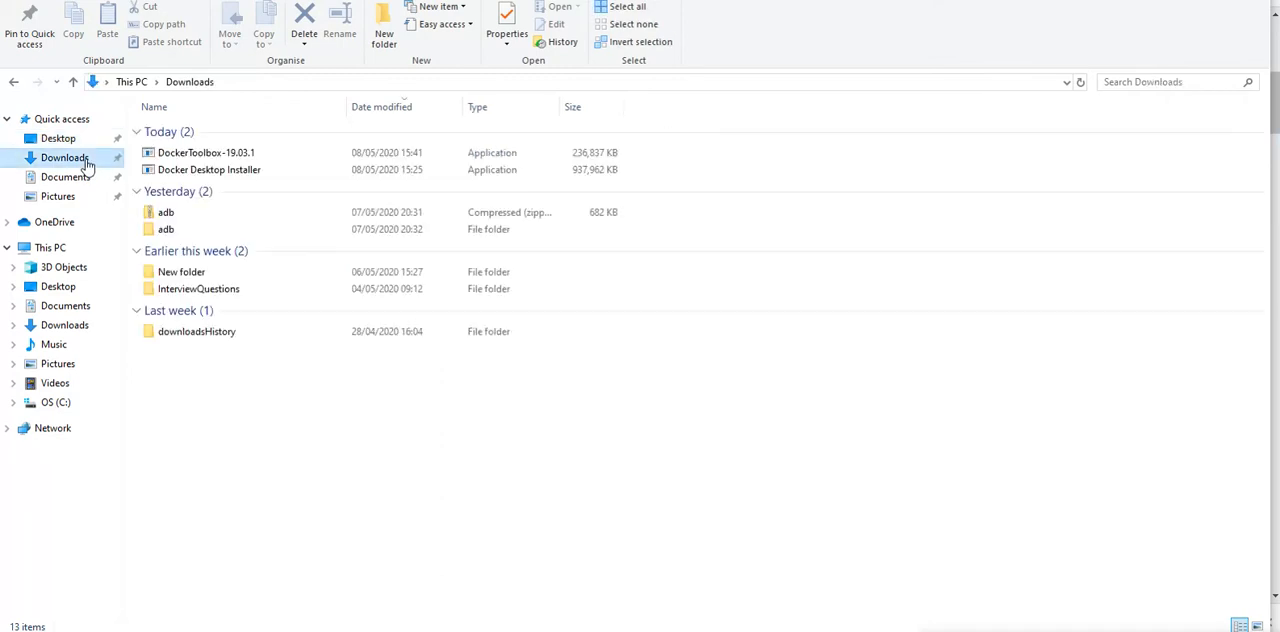
click(228, 158)
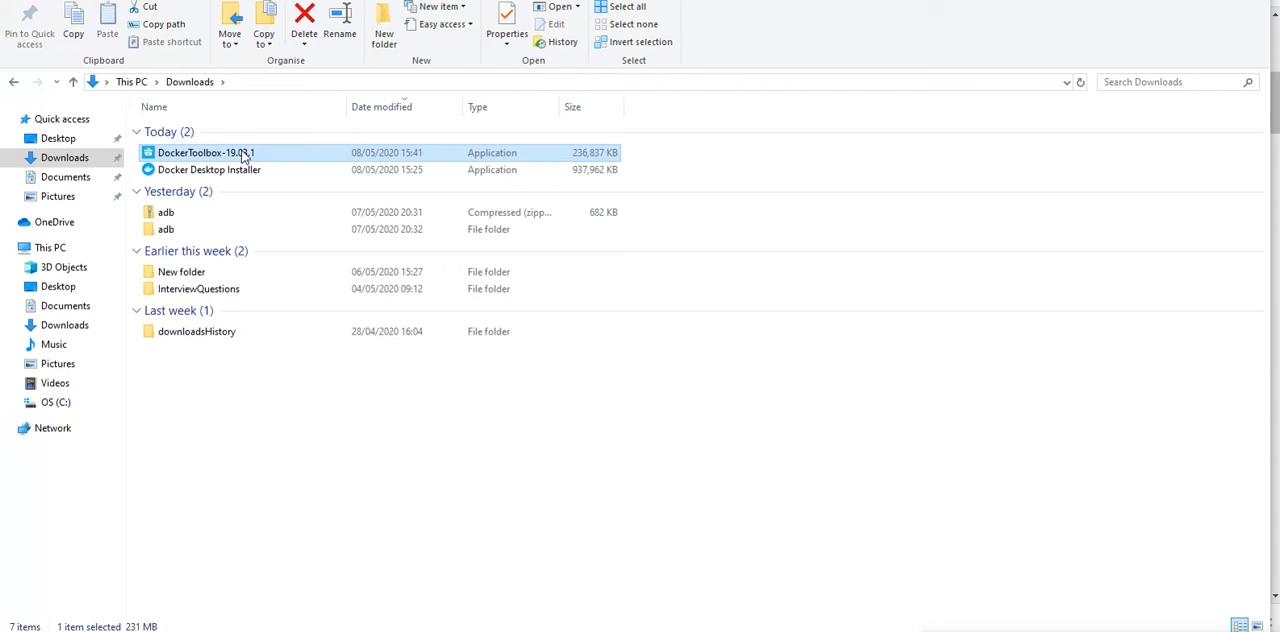
double_click(243, 157)
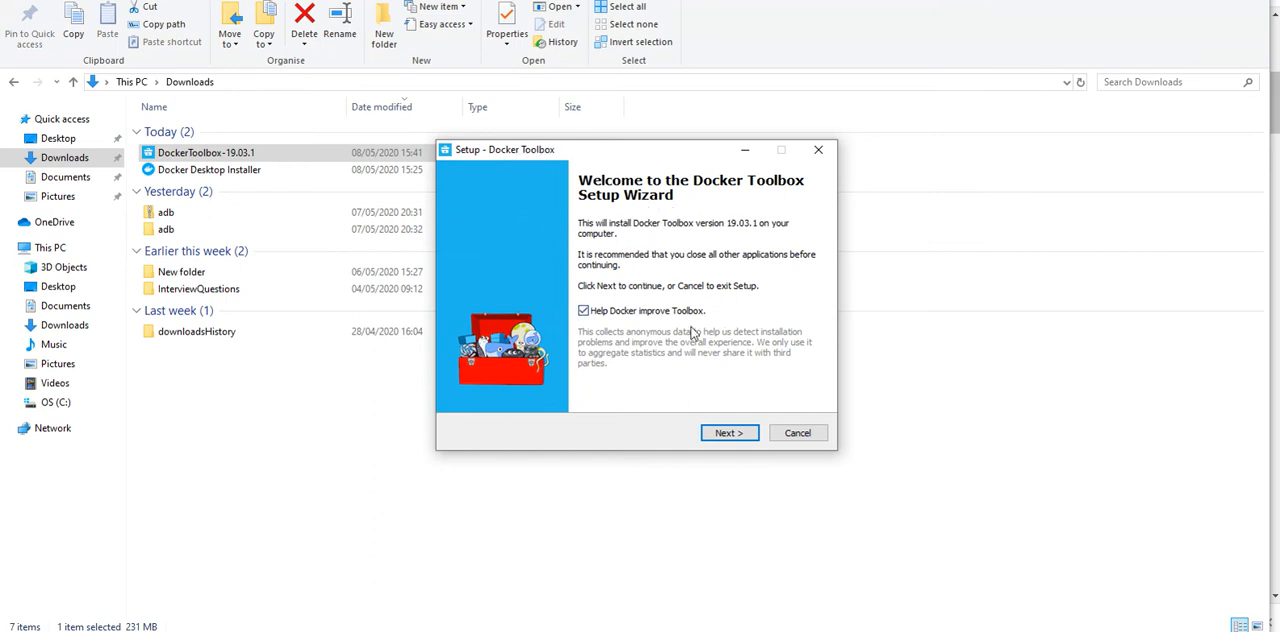
Step: Advance through the setup wizard with destination C:\Program Files\Docker Toolbox, Full installation and the default additional tasks
click(727, 434)
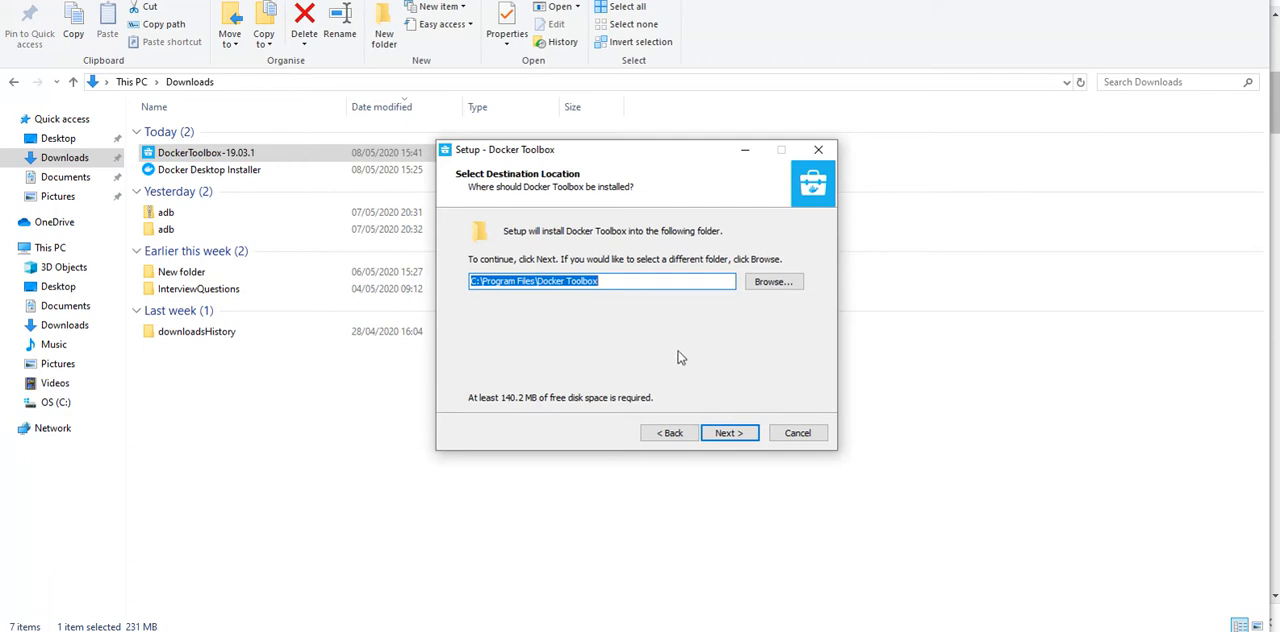
click(776, 282)
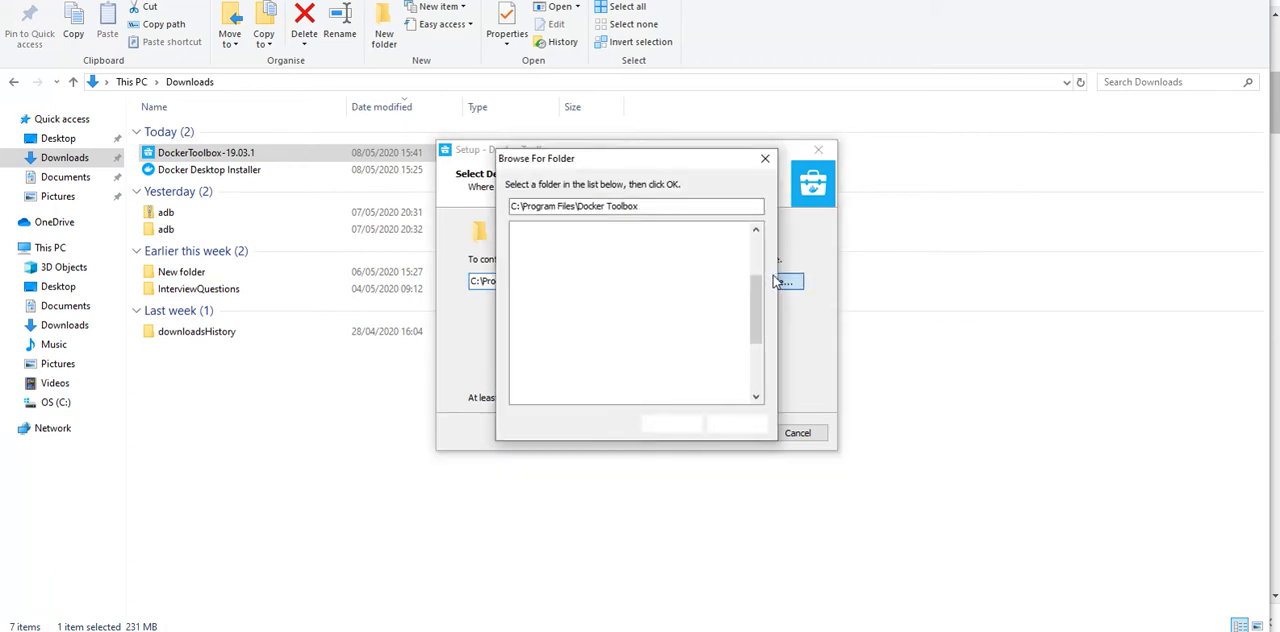
click(766, 160)
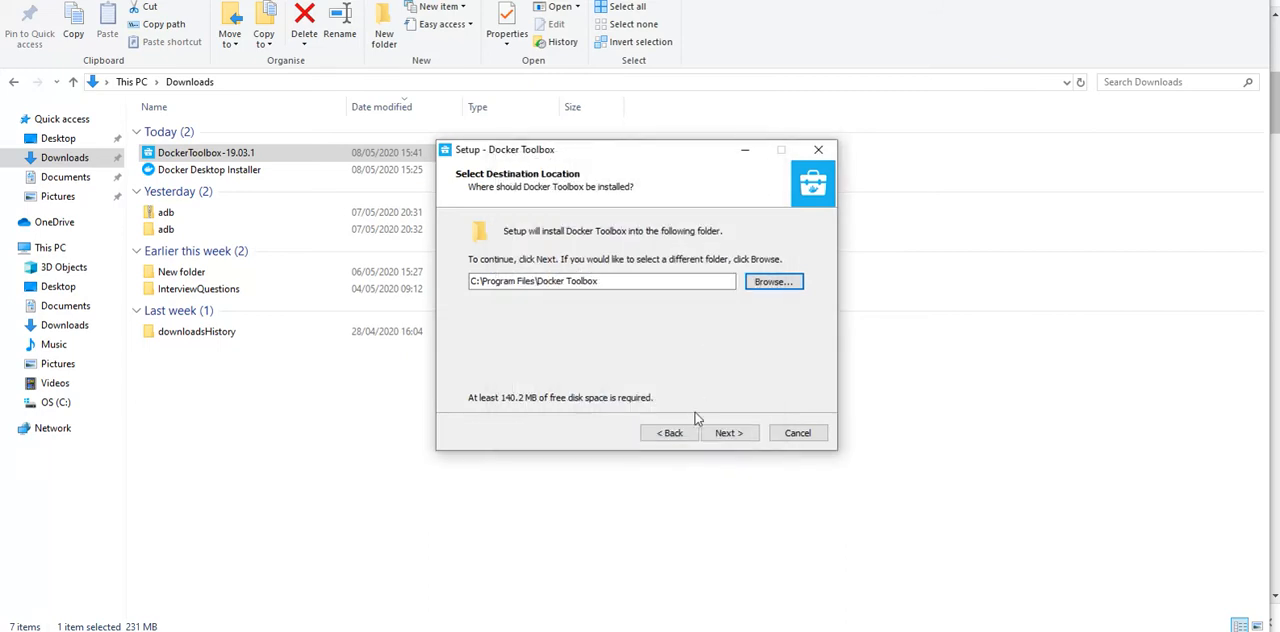
click(744, 437)
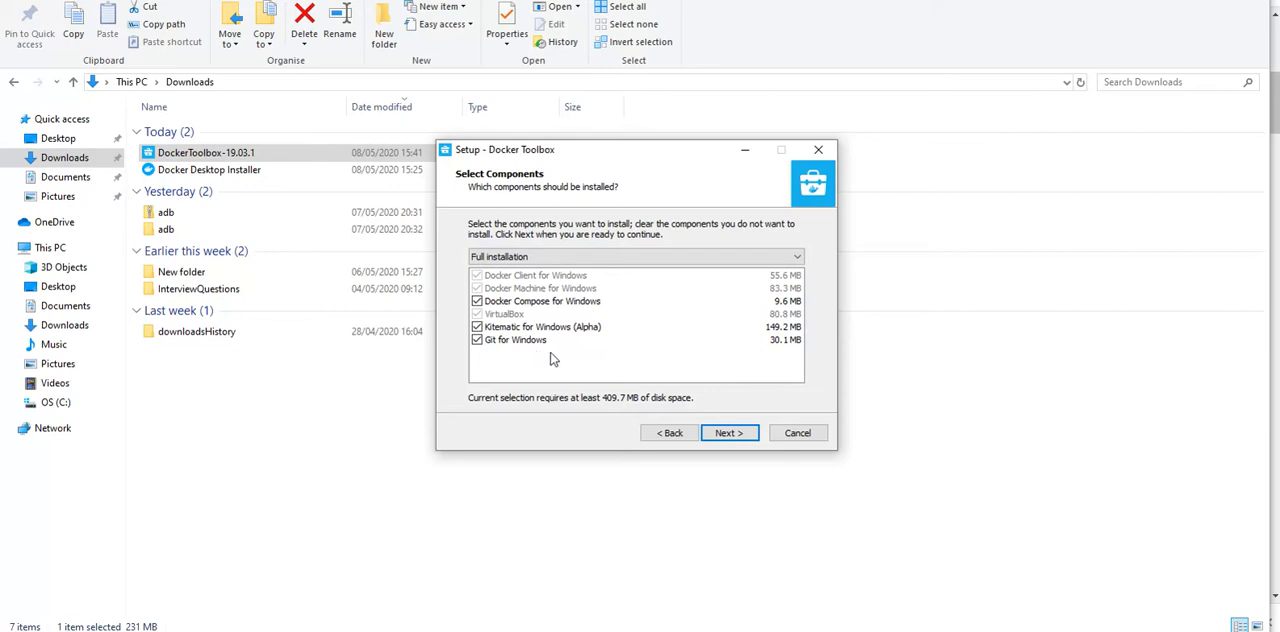
click(730, 433)
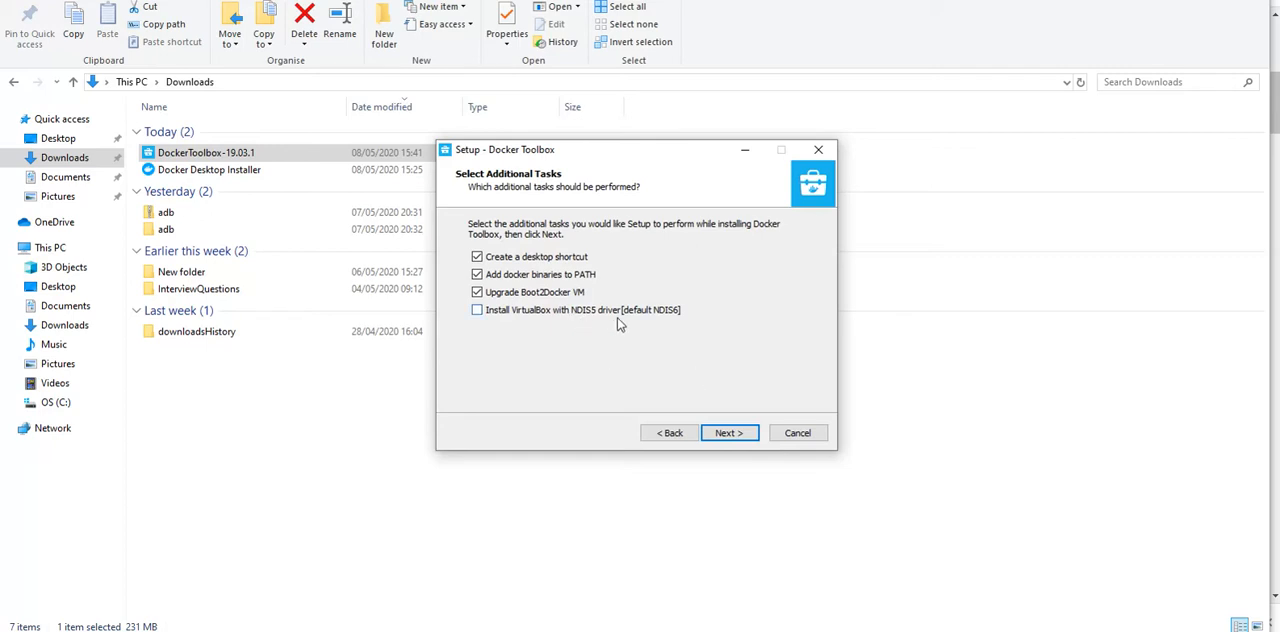
click(729, 433)
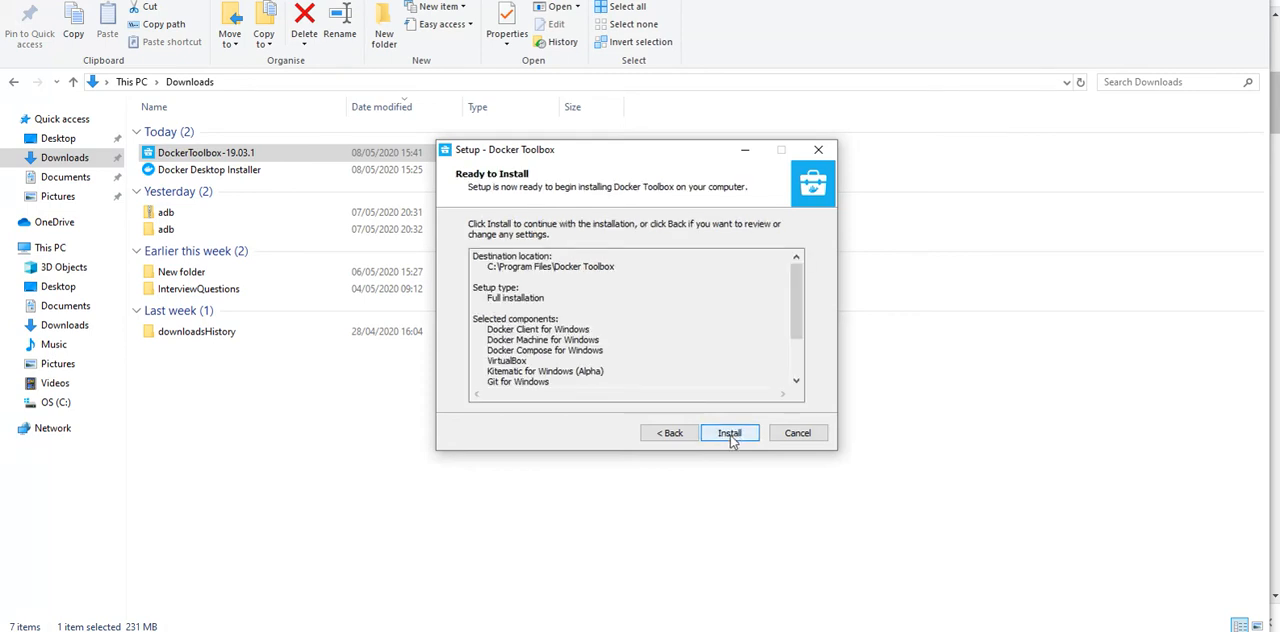
Step: Review the Ready to Install summary, covering the destination location, setup type, selected components and additional tasks
mouse_move(795, 286)
mouse_down()
mouse_move(800, 352)
mouse_move(797, 270)
mouse_up()
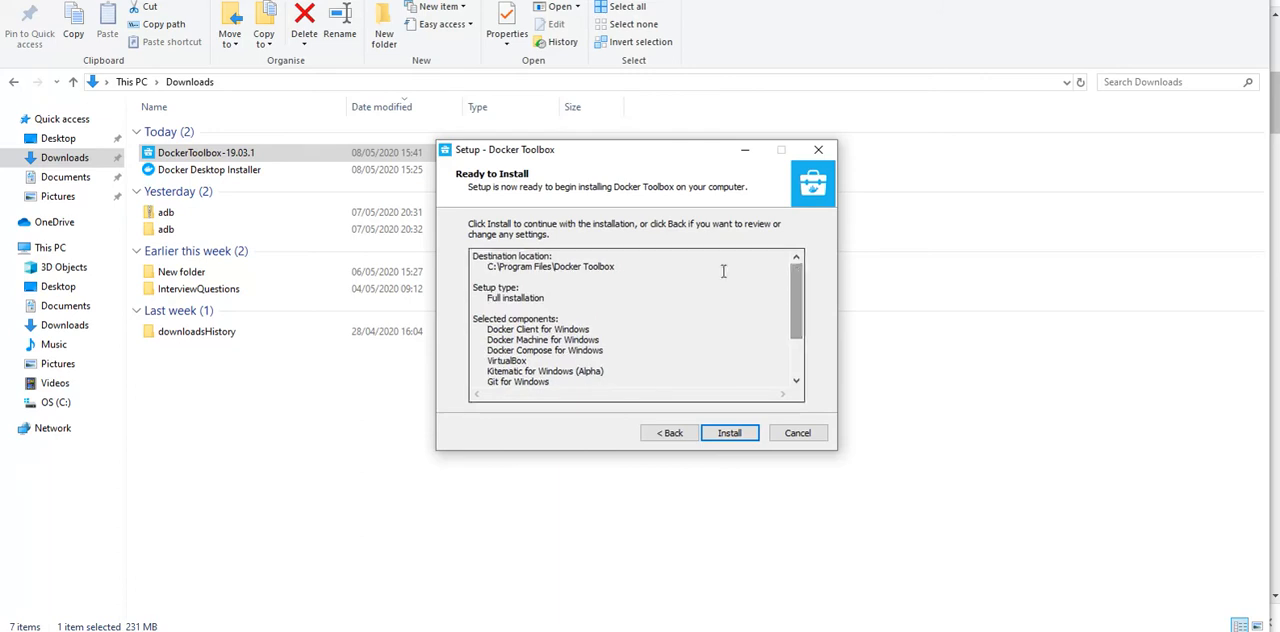
drag(488, 266, 596, 268)
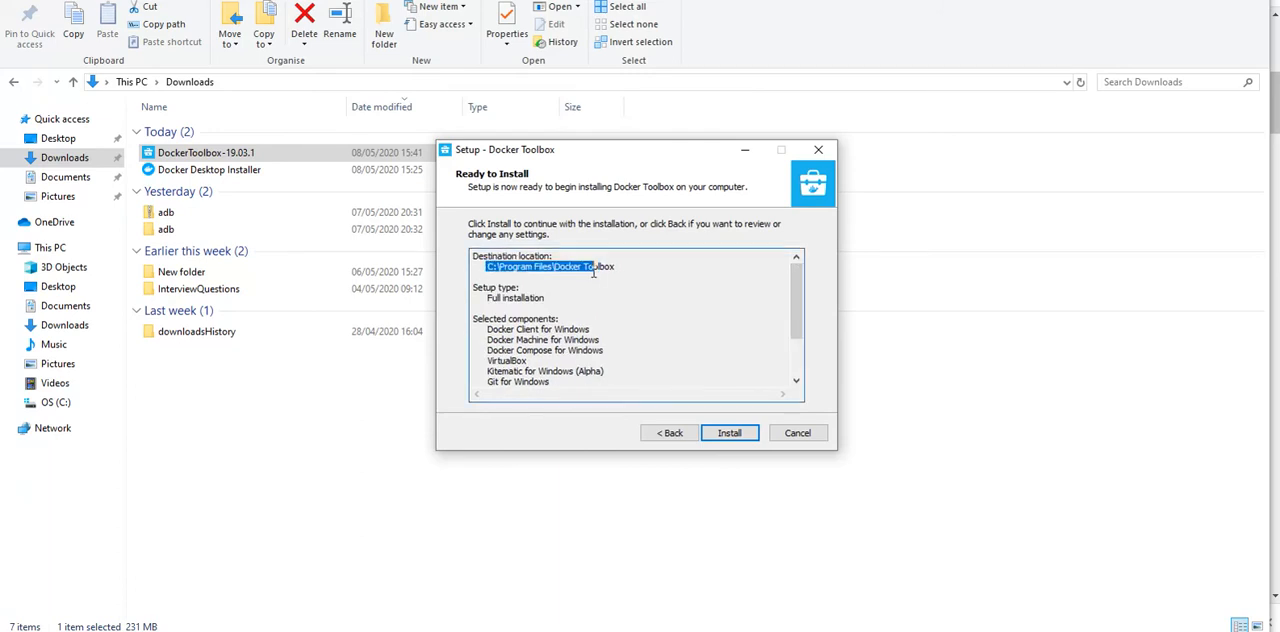
click(531, 308)
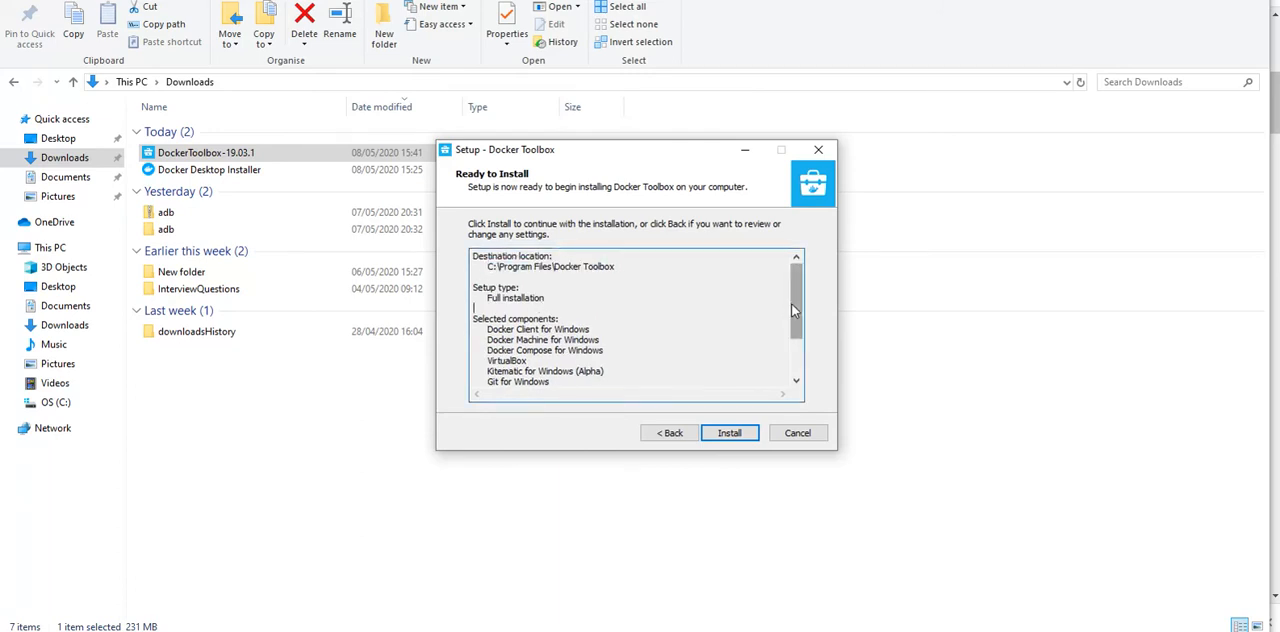
drag(791, 303, 791, 335)
drag(554, 330, 481, 276)
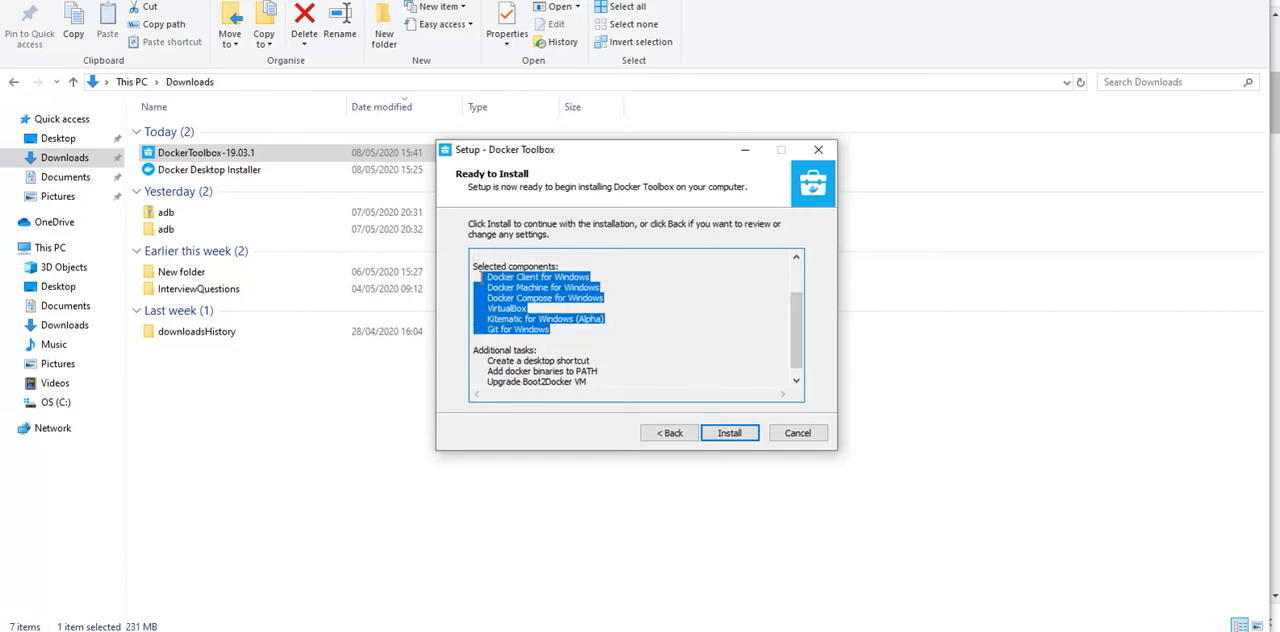
click(493, 287)
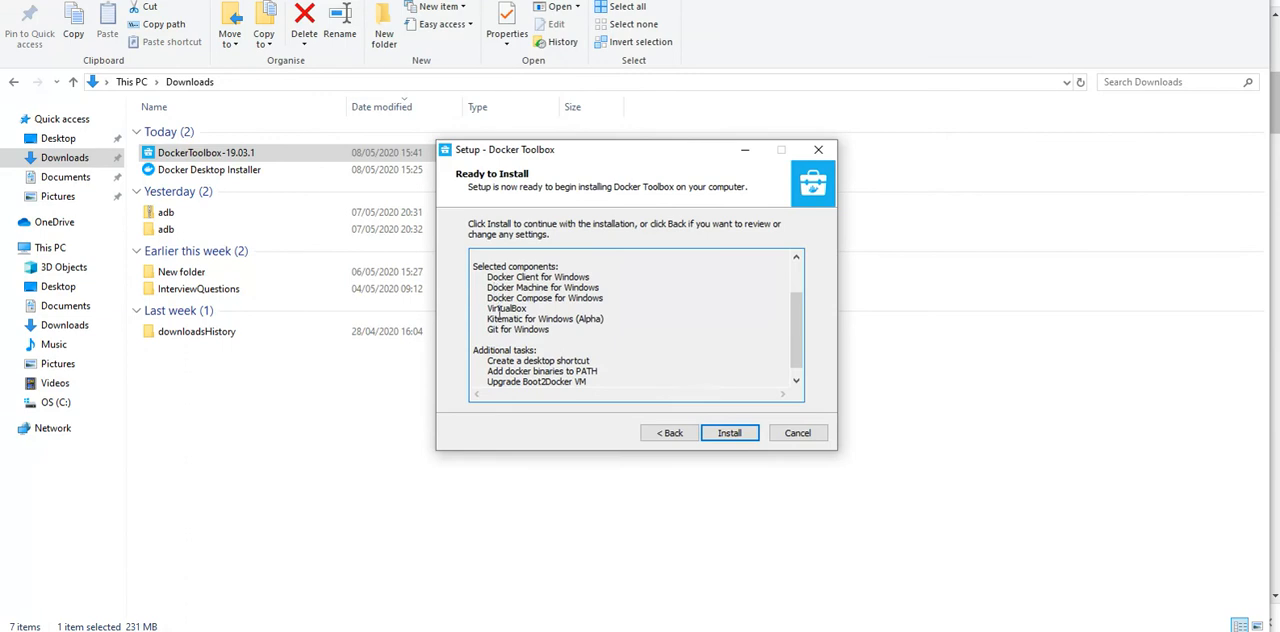
mouse_move(486, 318)
mouse_down()
mouse_move(540, 313)
mouse_move(489, 330)
mouse_up()
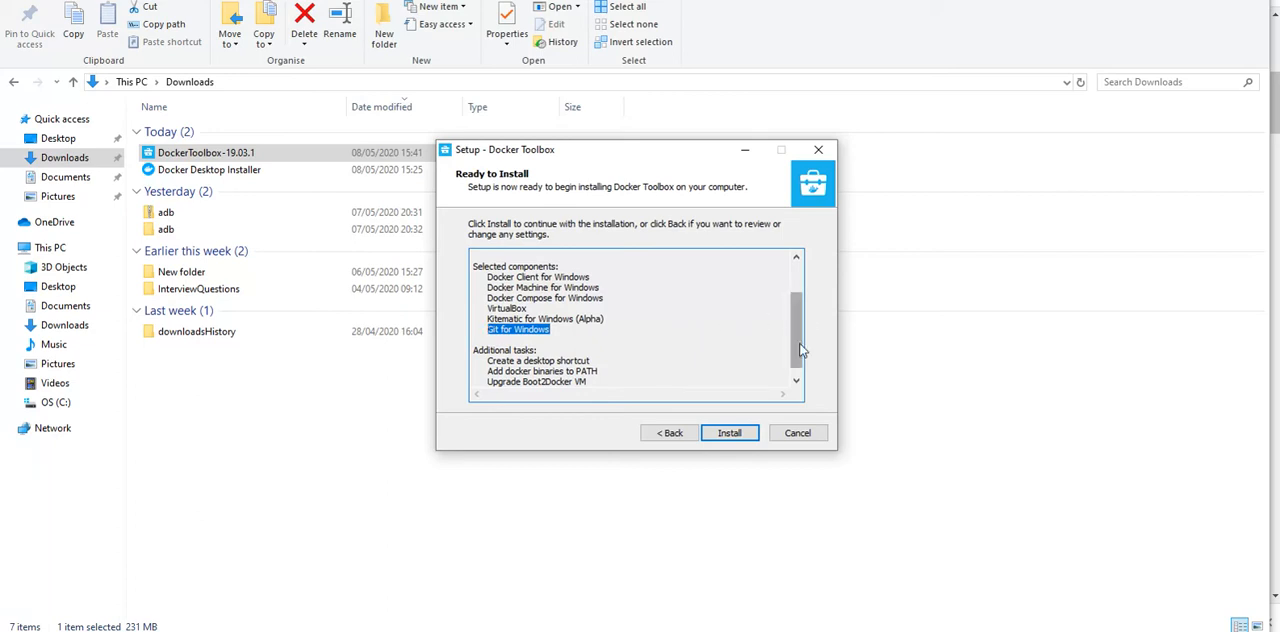
drag(797, 340, 797, 348)
click(583, 371)
drag(584, 371, 482, 374)
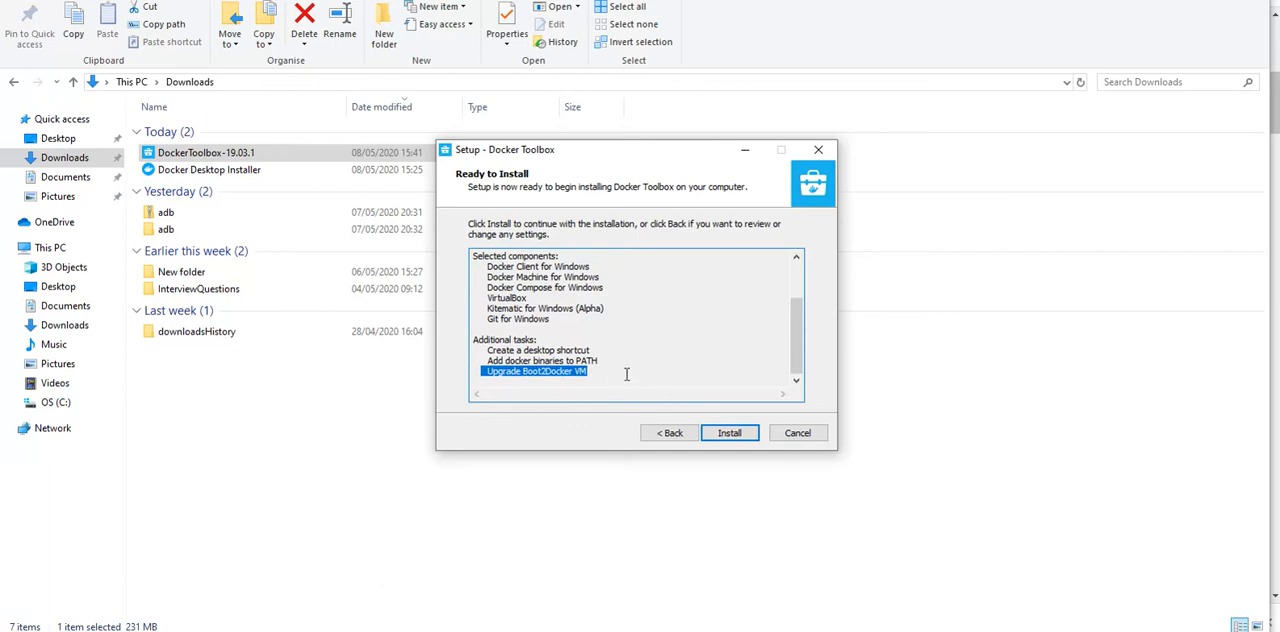
Step: Install Docker Toolbox and finish the setup wizard with View Shortcuts in File Explorer enabled
click(729, 433)
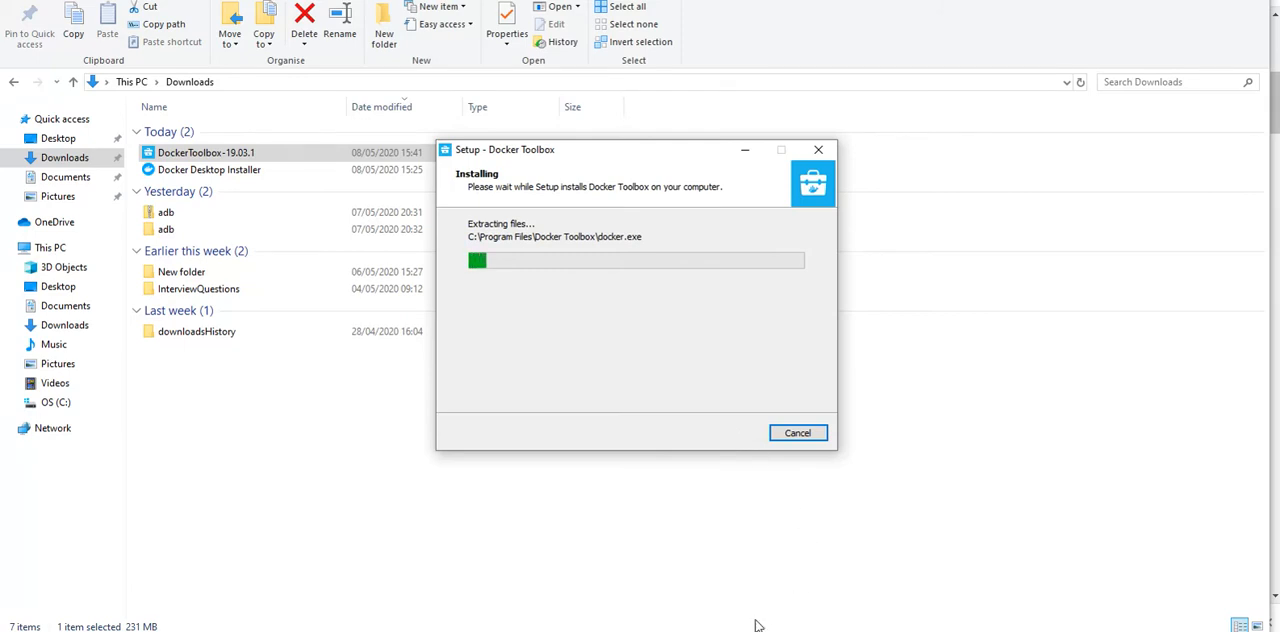
mouse_move(724, 631)
click(724, 612)
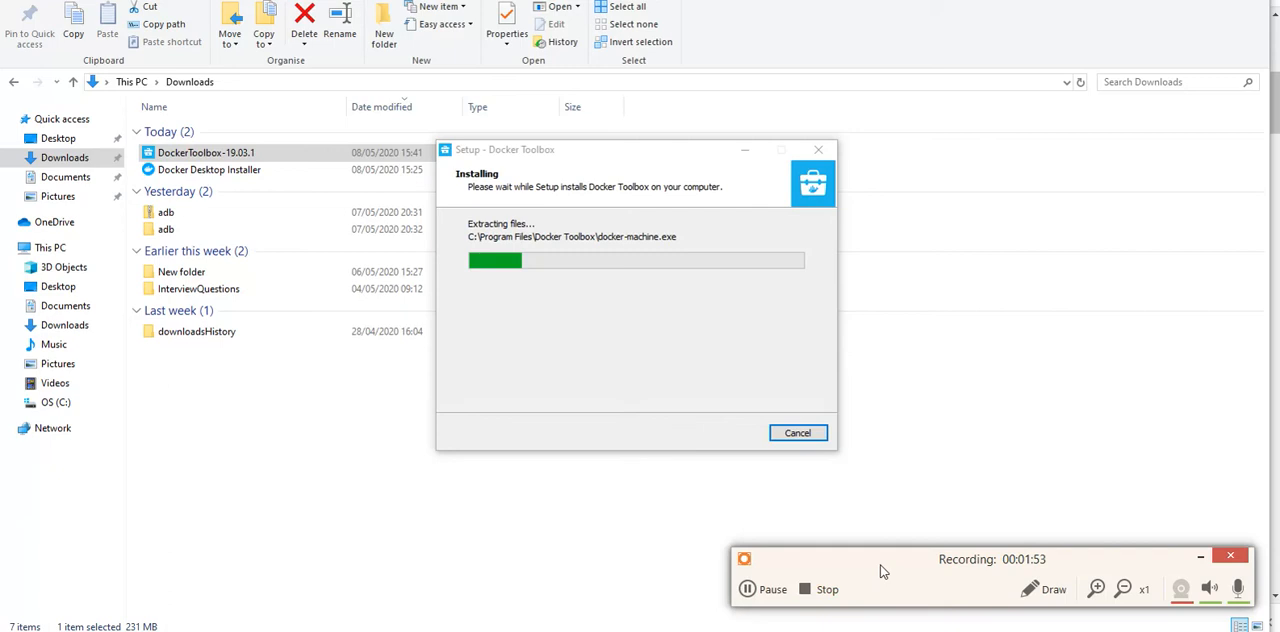
drag(881, 566, 881, 631)
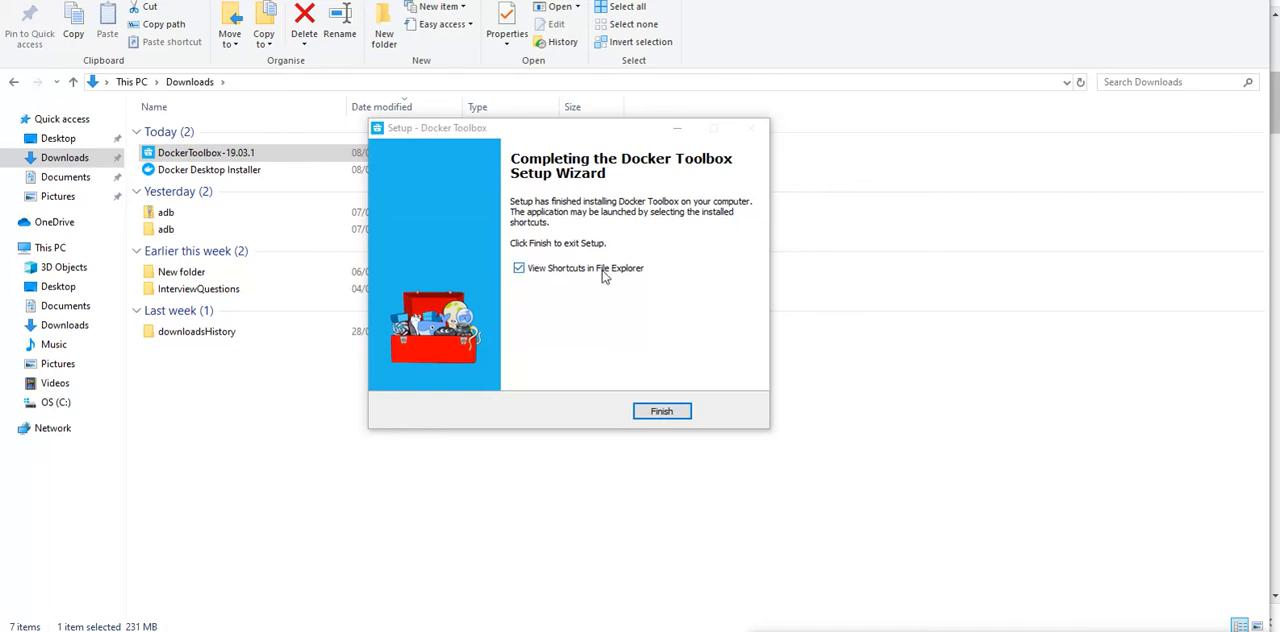
click(662, 412)
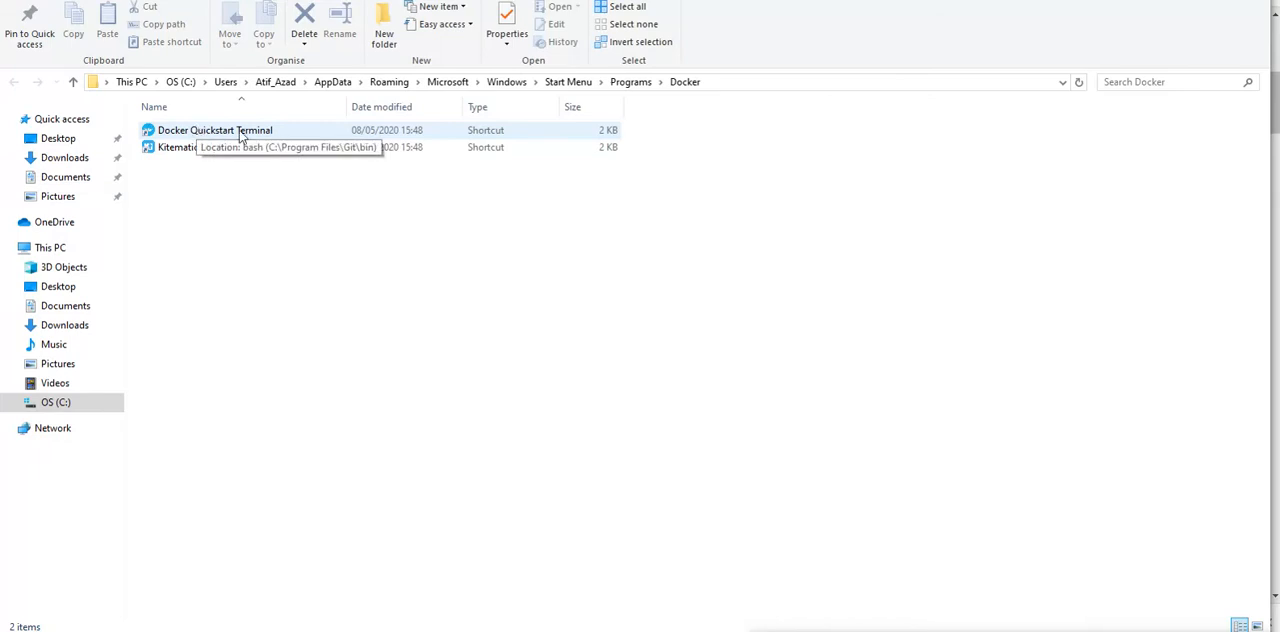
Step: Look over the Docker Quickstart Terminal and Kitematic (Alpha) shortcuts in the Docker programs folder
drag(346, 106, 366, 106)
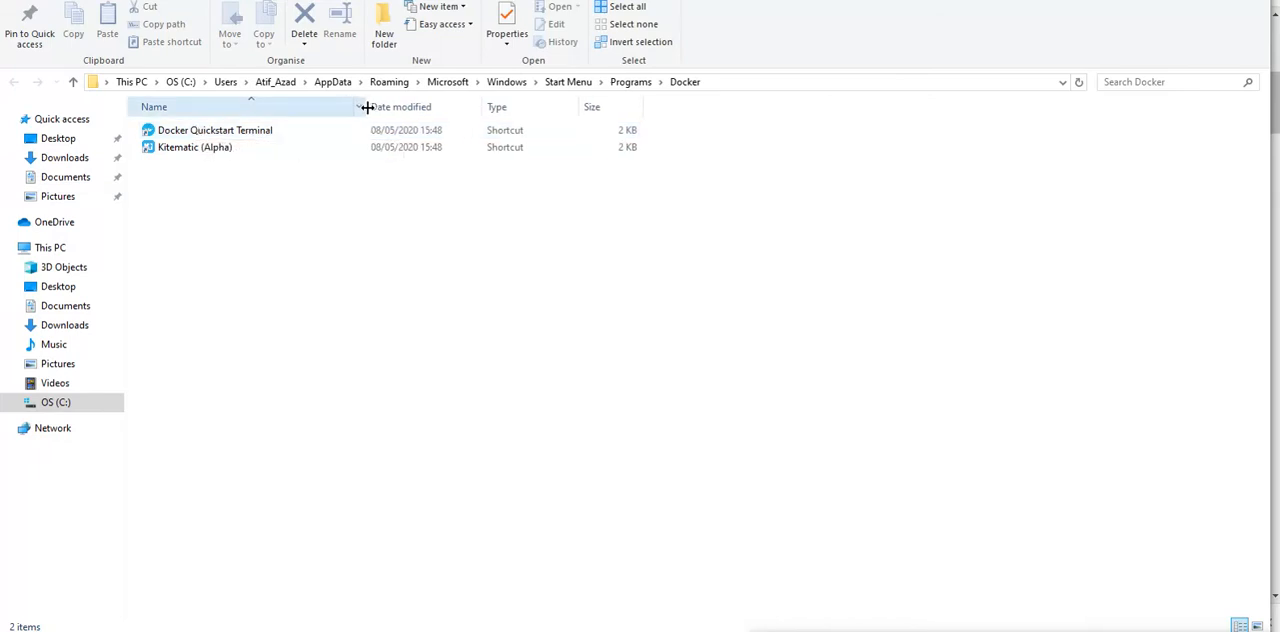
click(205, 132)
click(205, 148)
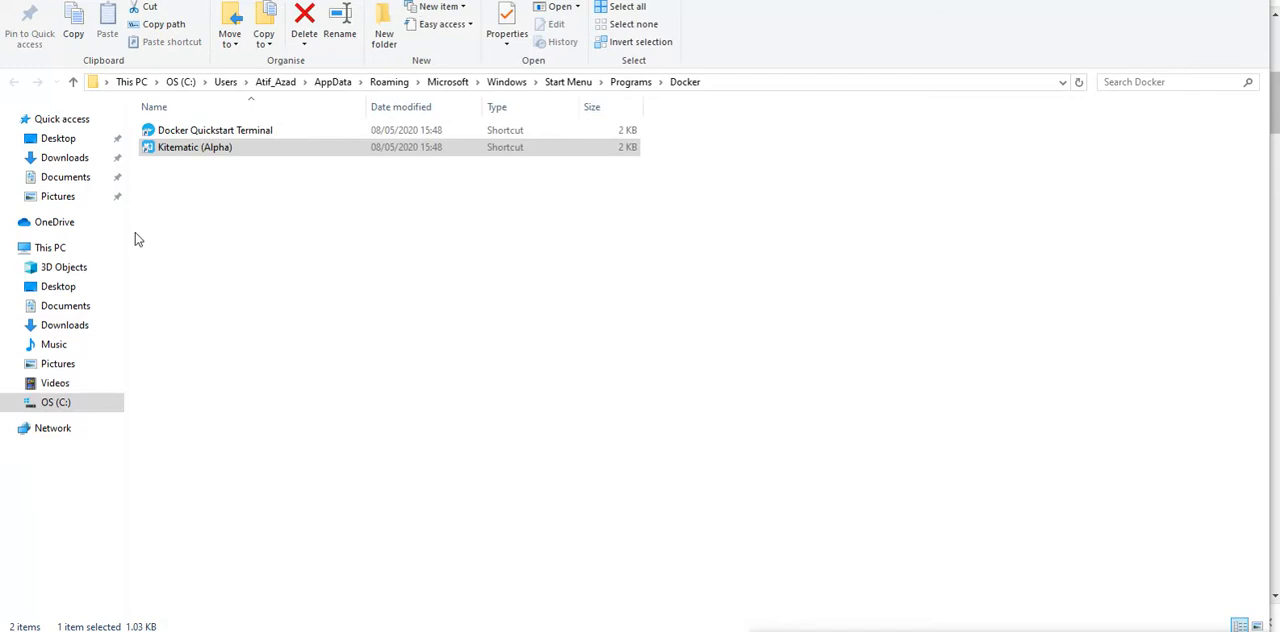
Step: Open the Docker Toolbox installation folder under Program Files on the C: drive
click(50, 248)
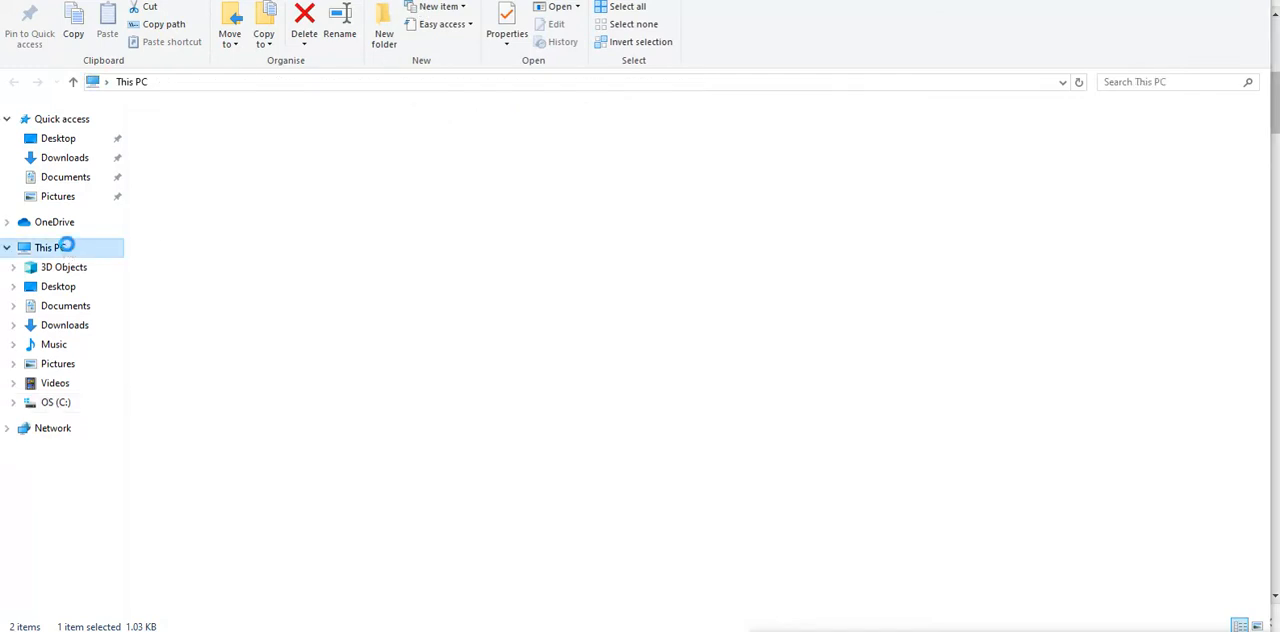
click(55, 404)
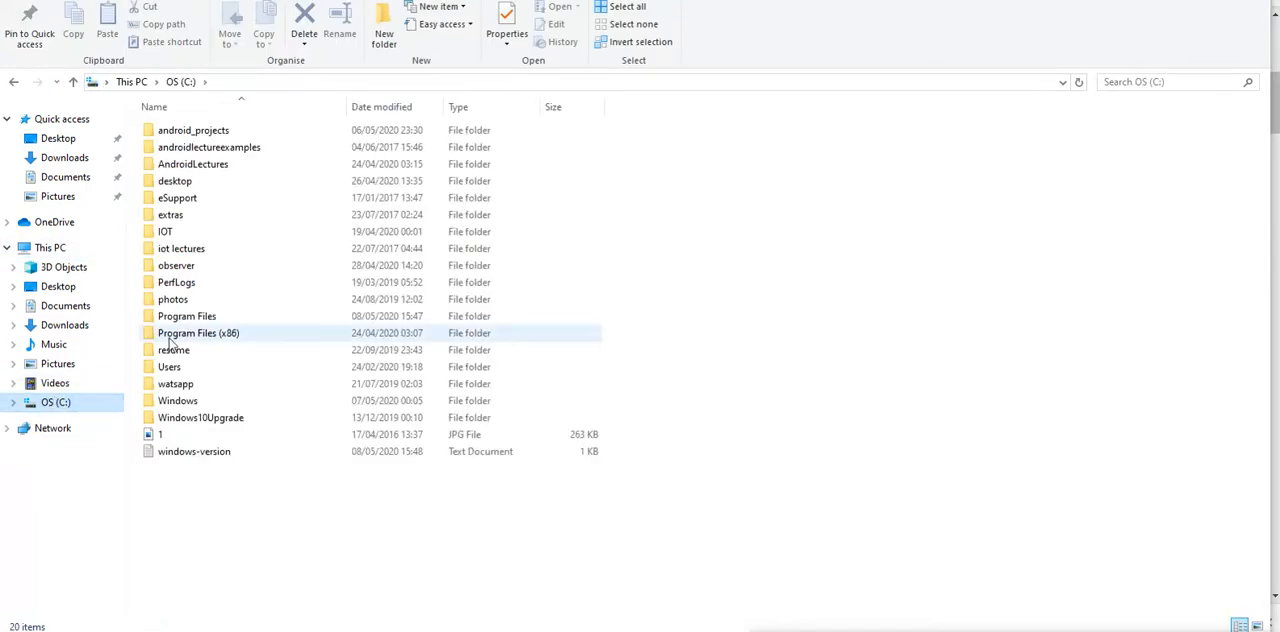
double_click(213, 318)
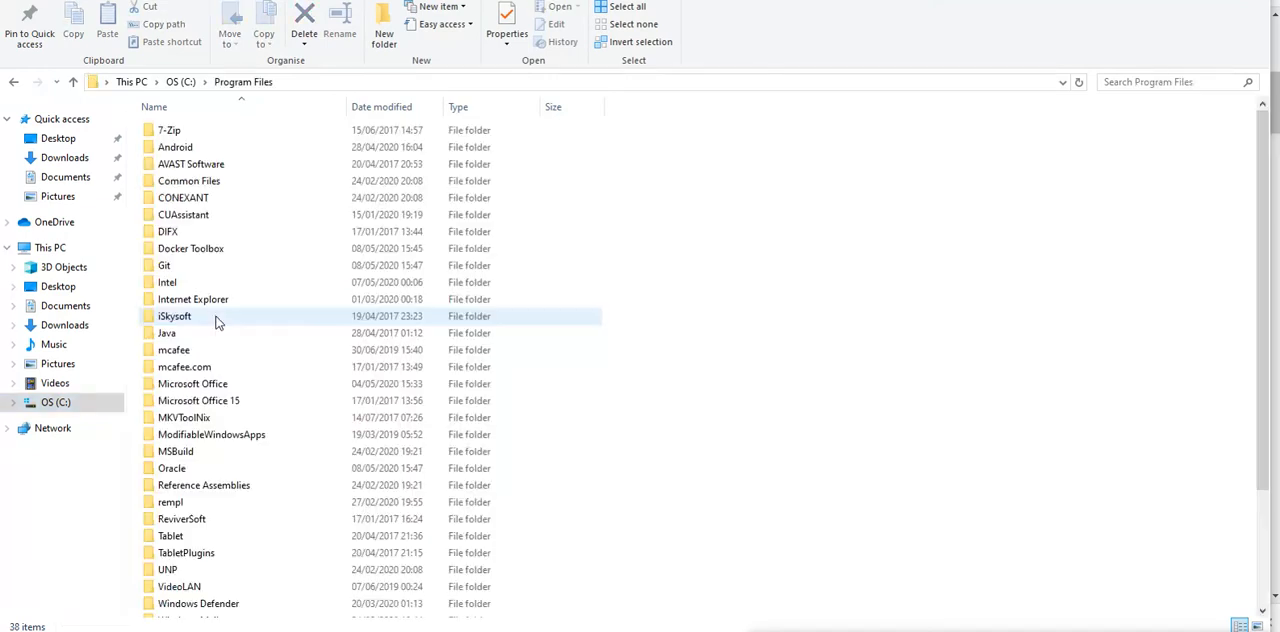
click(215, 302)
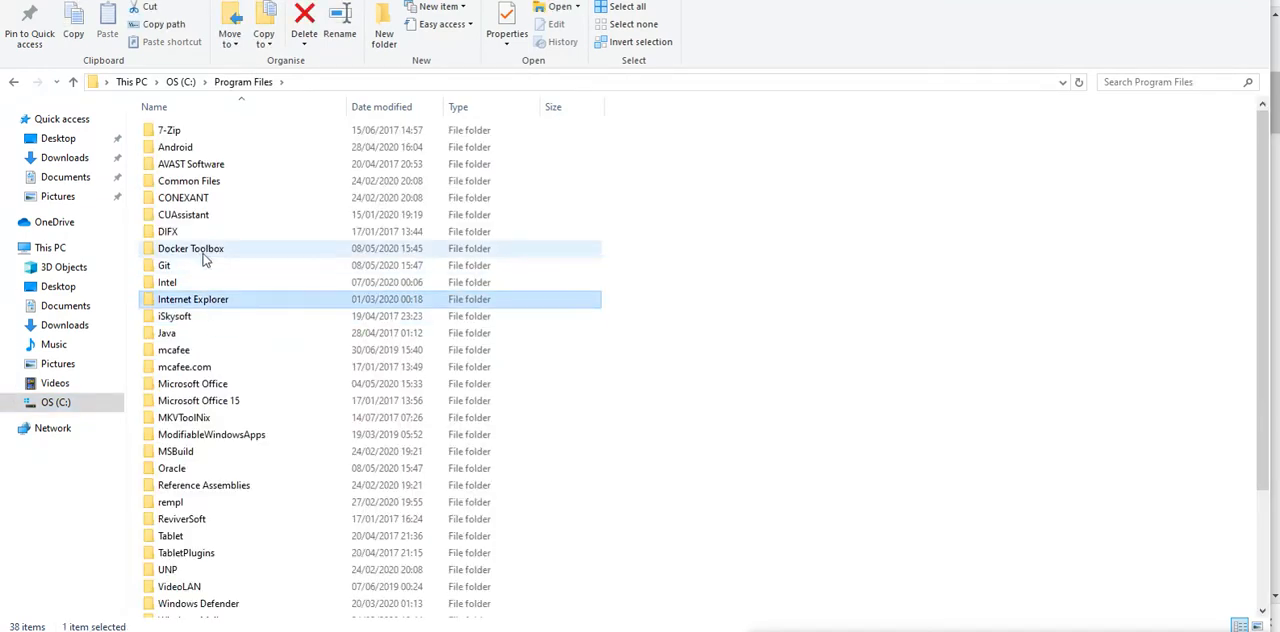
click(203, 256)
double_click(203, 256)
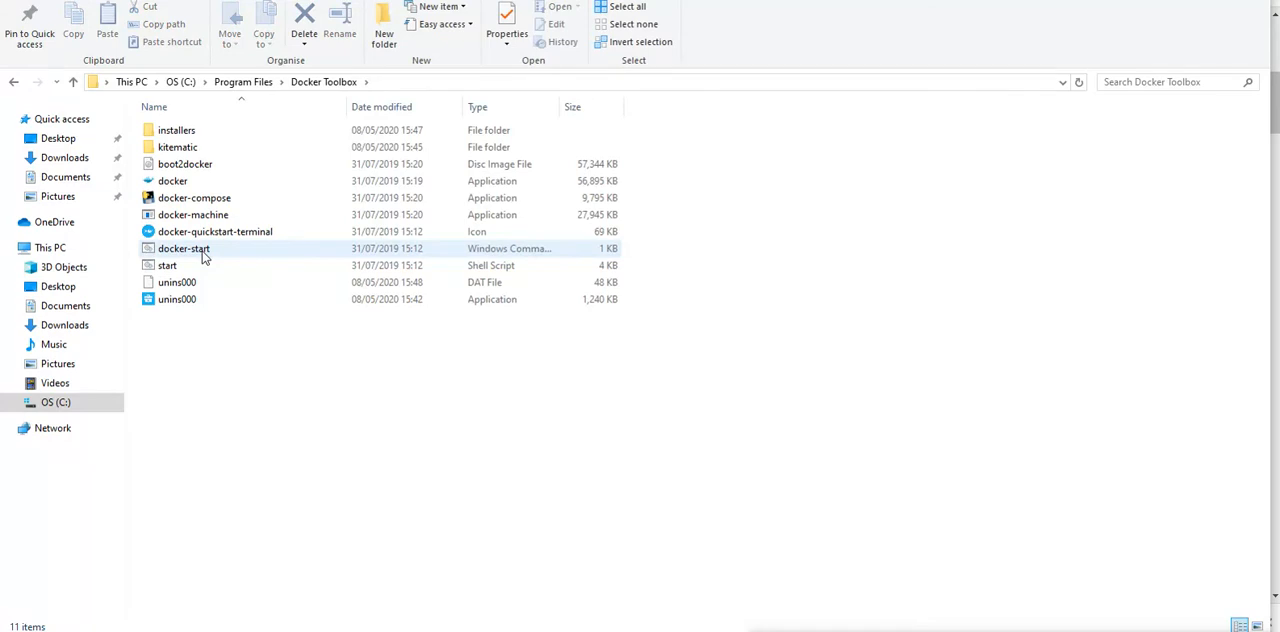
Step: Examine the installed Docker Toolbox files, including boot2docker, docker, docker-compose, docker-machine, docker-start and the kitematic folder
click(203, 166)
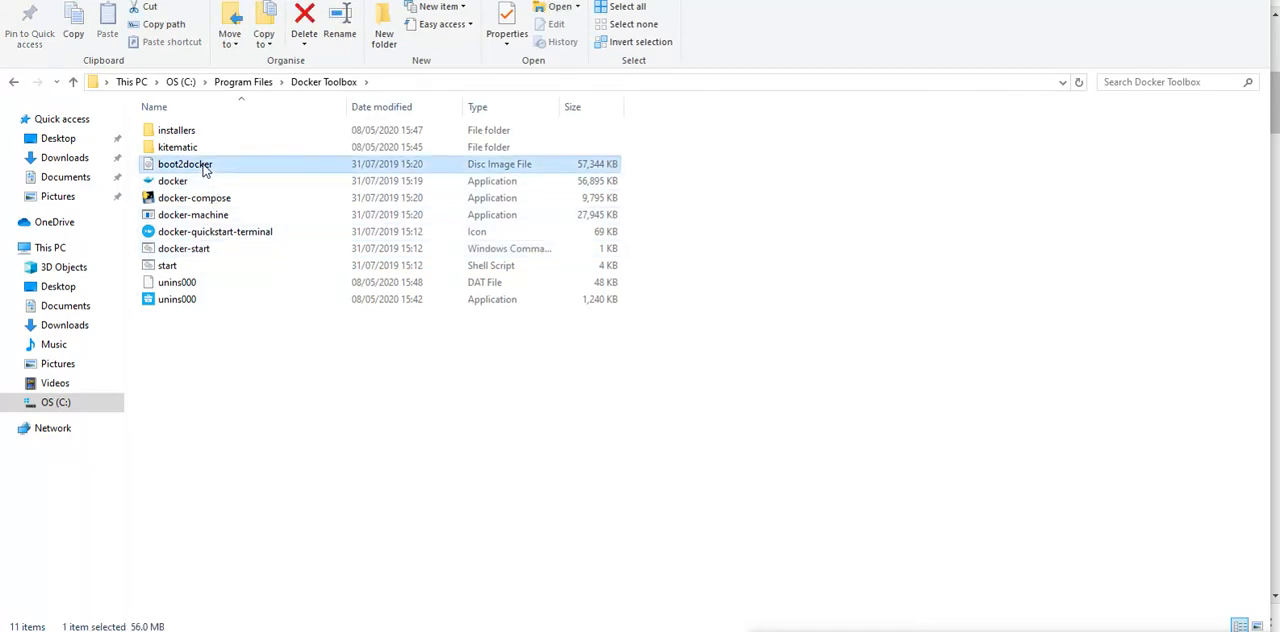
key(Up)
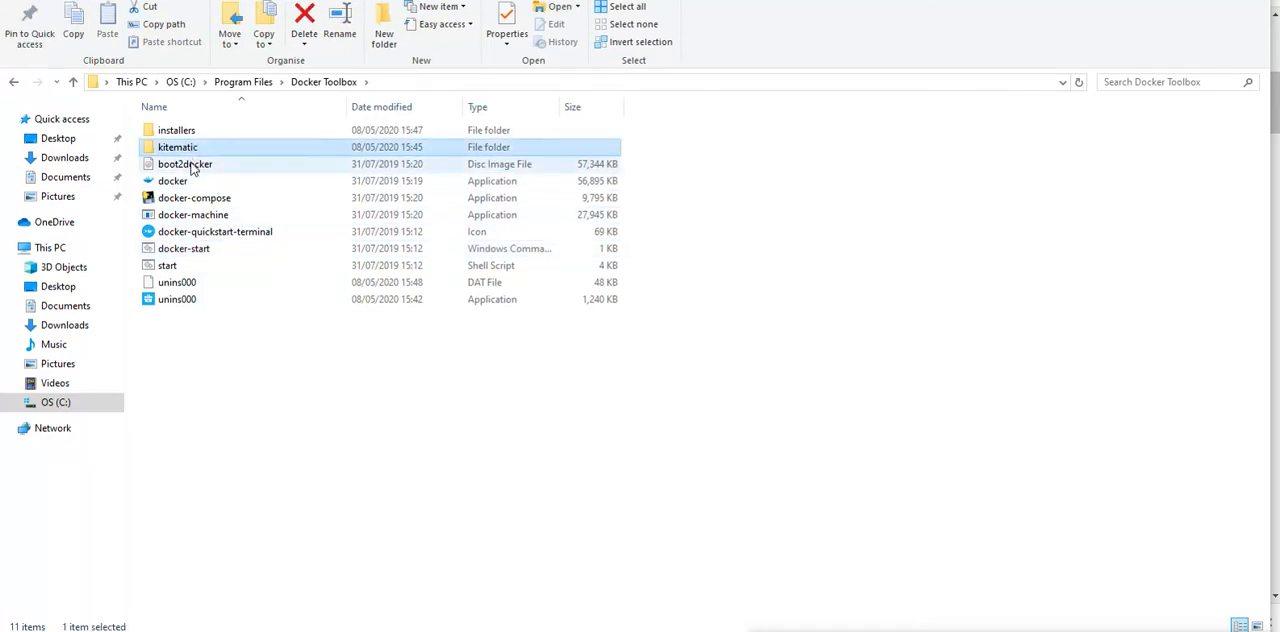
click(193, 168)
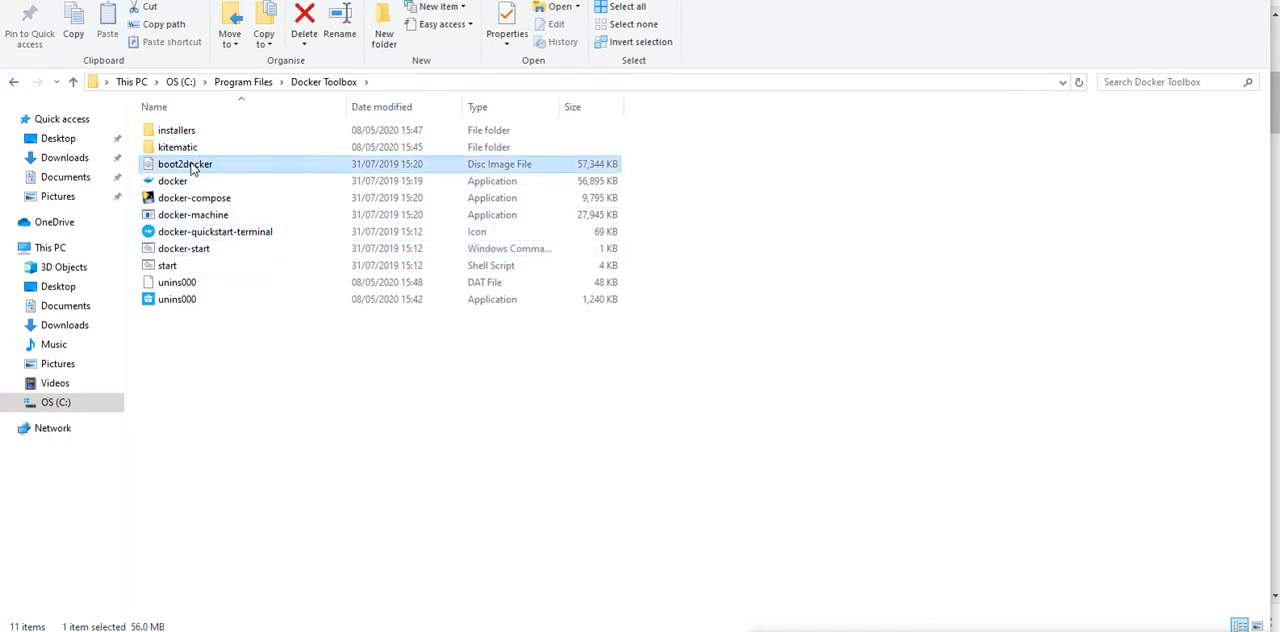
click(200, 181)
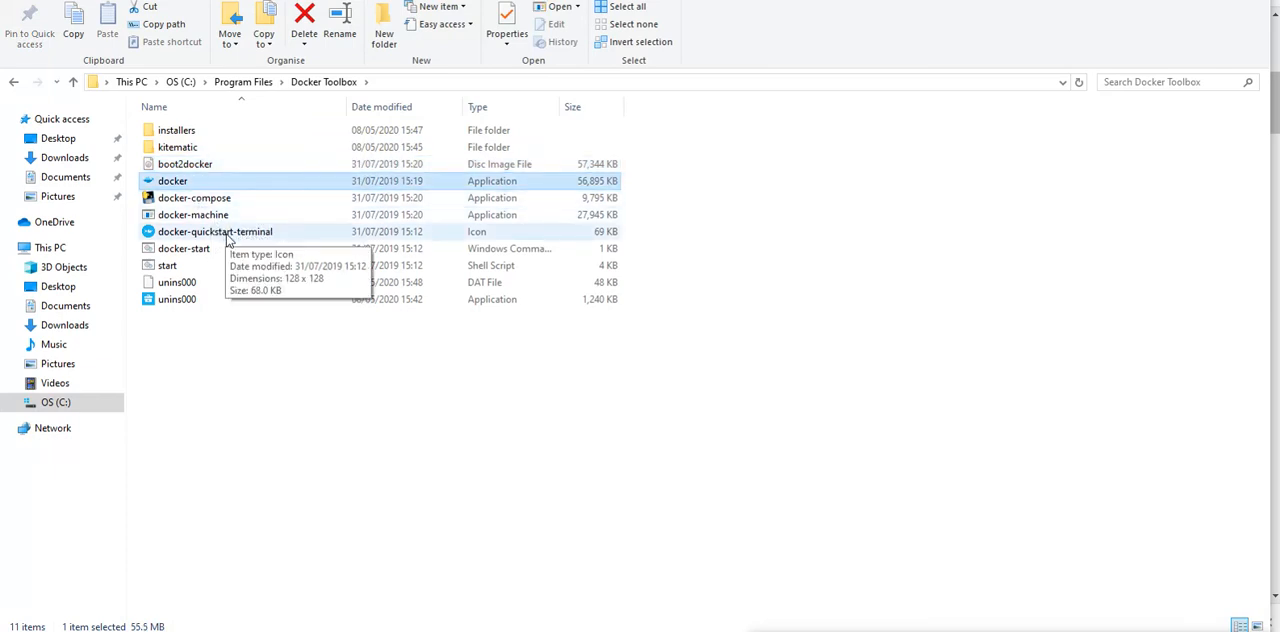
click(214, 216)
click(205, 199)
click(202, 249)
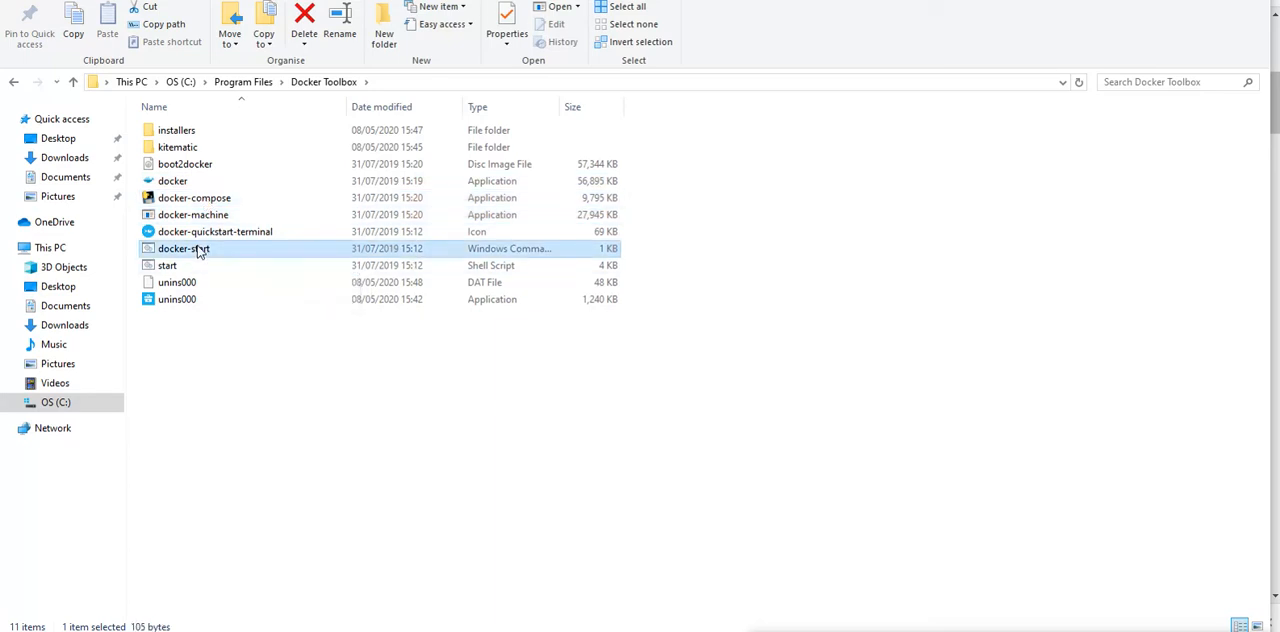
click(189, 152)
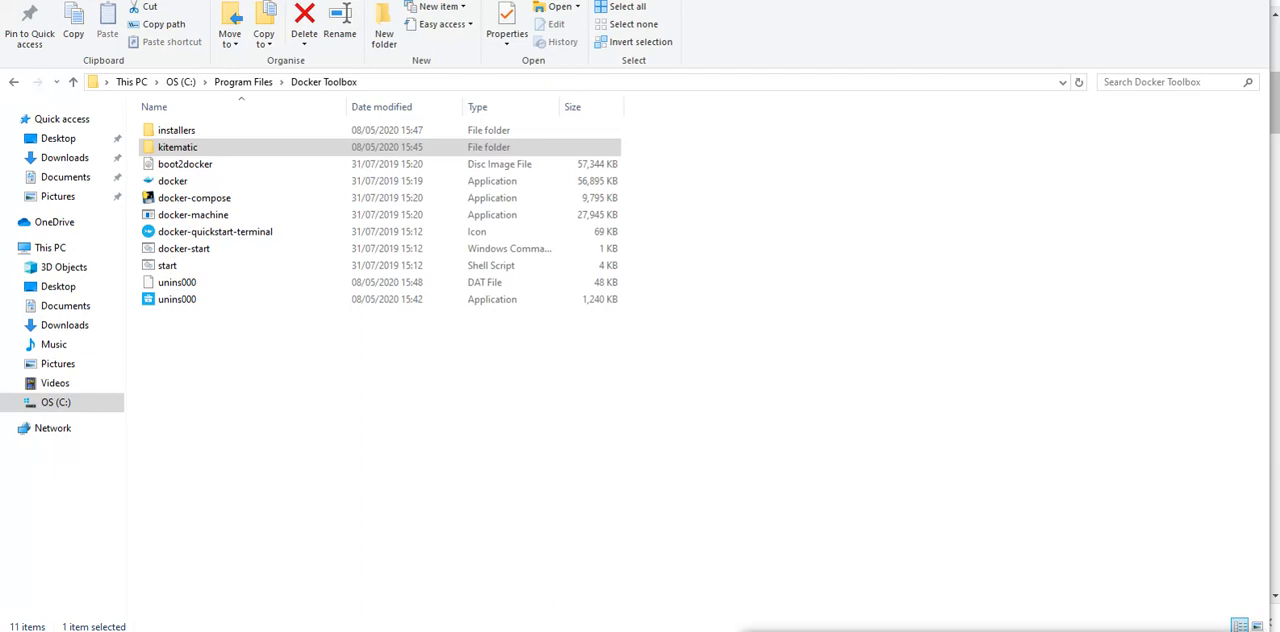
Step: Open Command Prompt and check the installed Docker version with docker --version, highlighting the version line in the output
key(super)
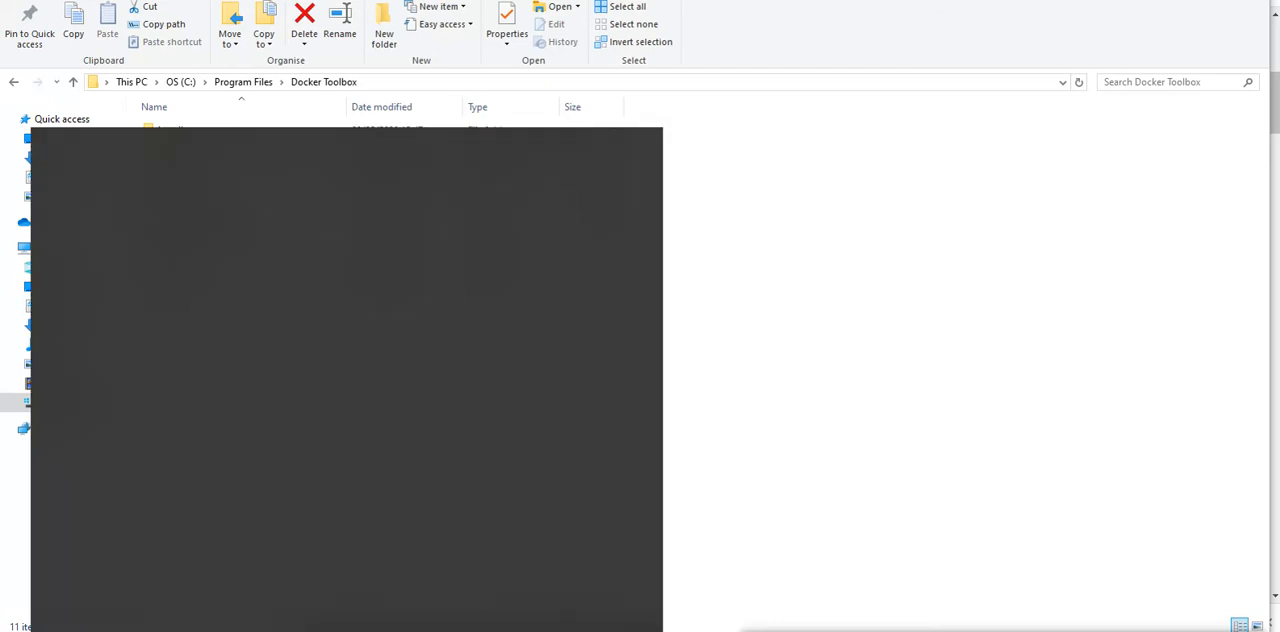
text(cmd)
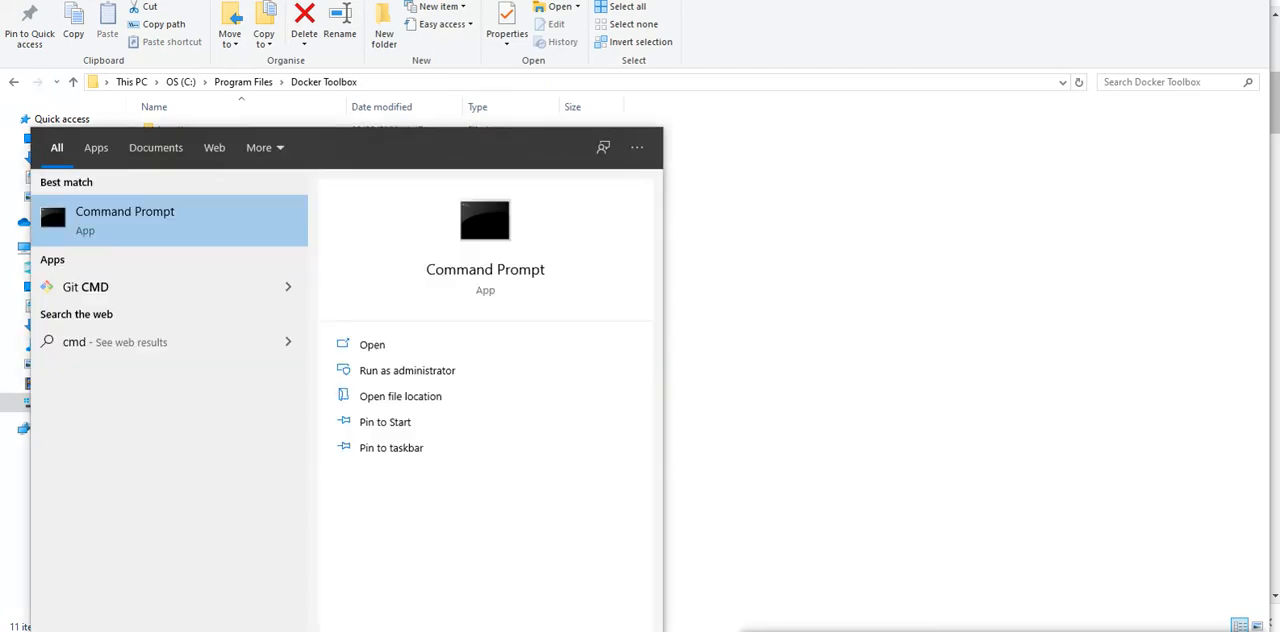
key(Return)
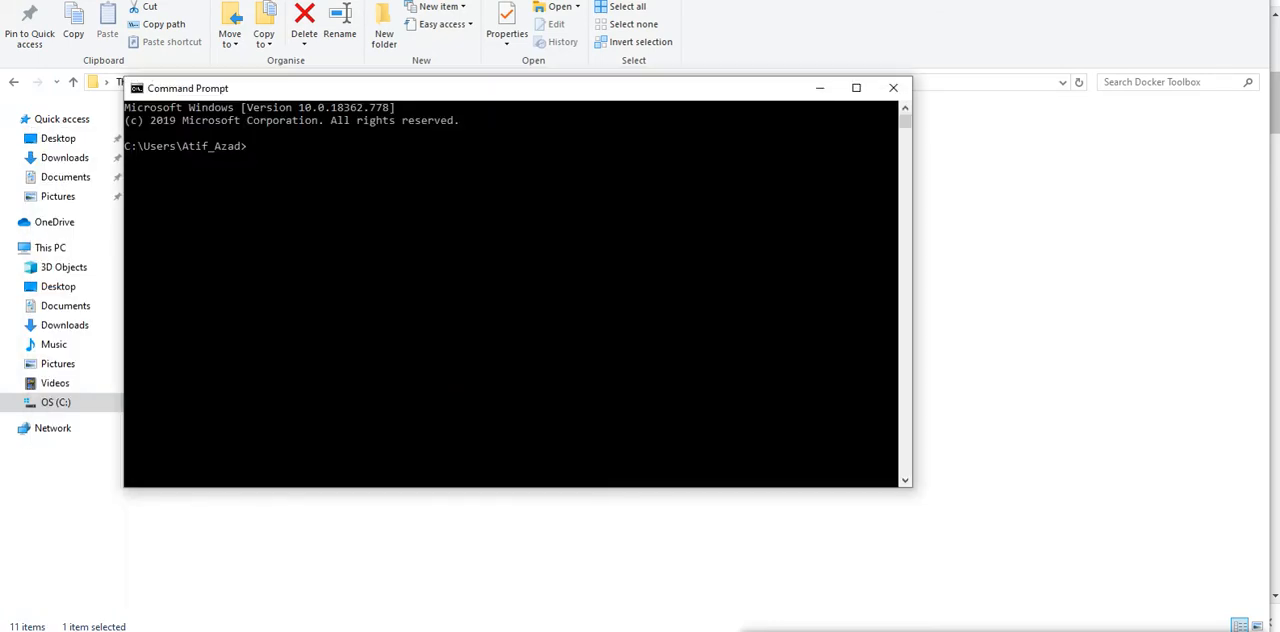
text(docker --version)
key(Return)
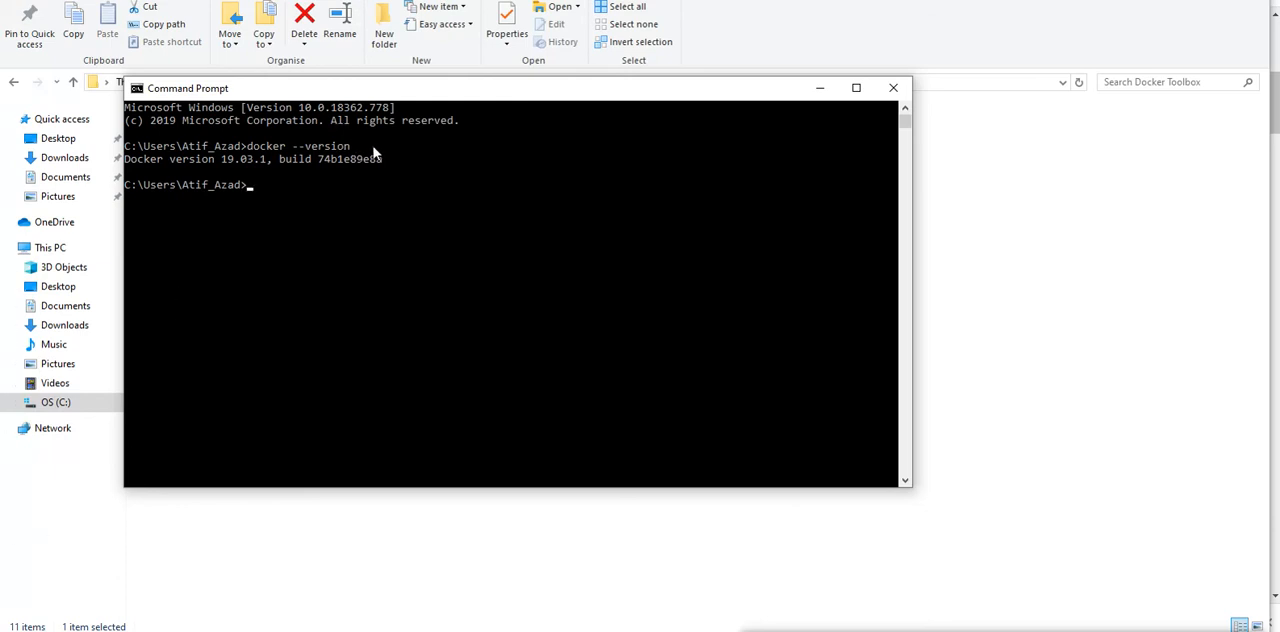
drag(383, 162, 126, 167)
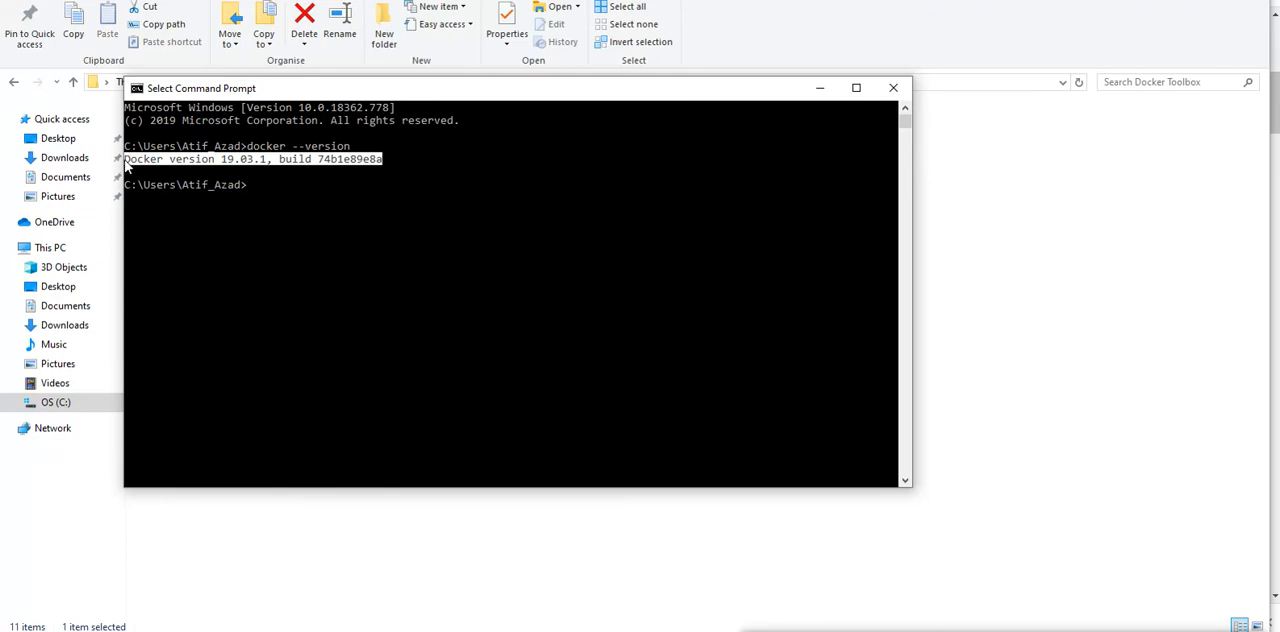
Step: Run docker --help at the command prompt to list the available Docker commands
click(263, 185)
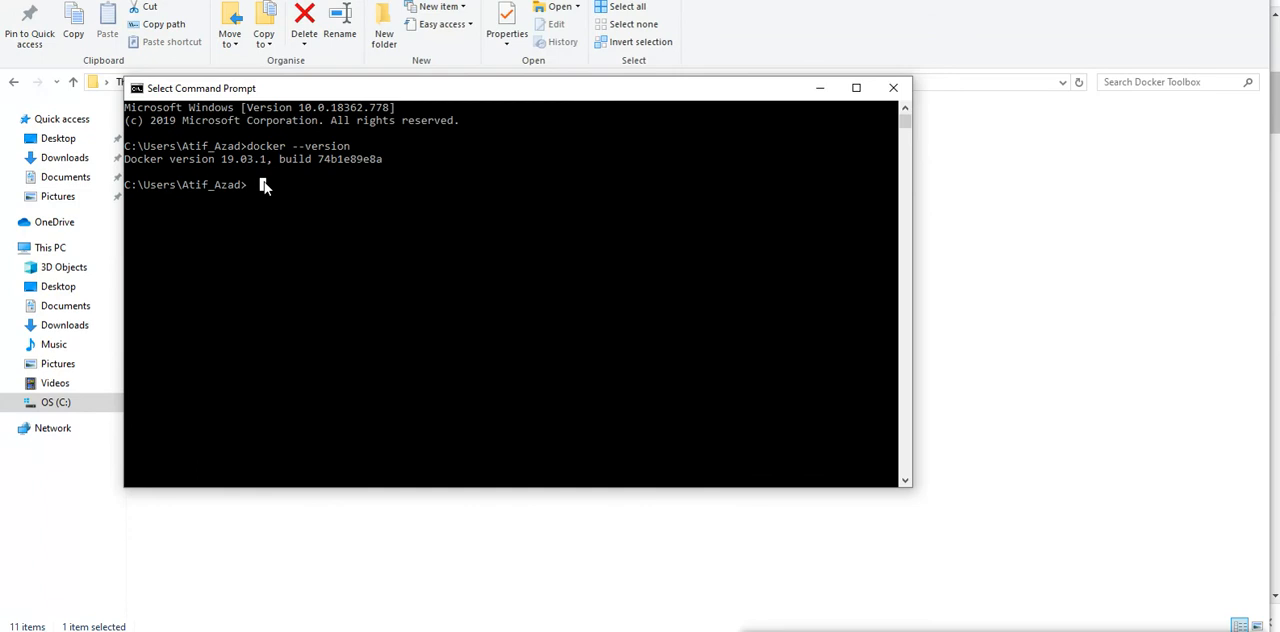
text(docker --help)
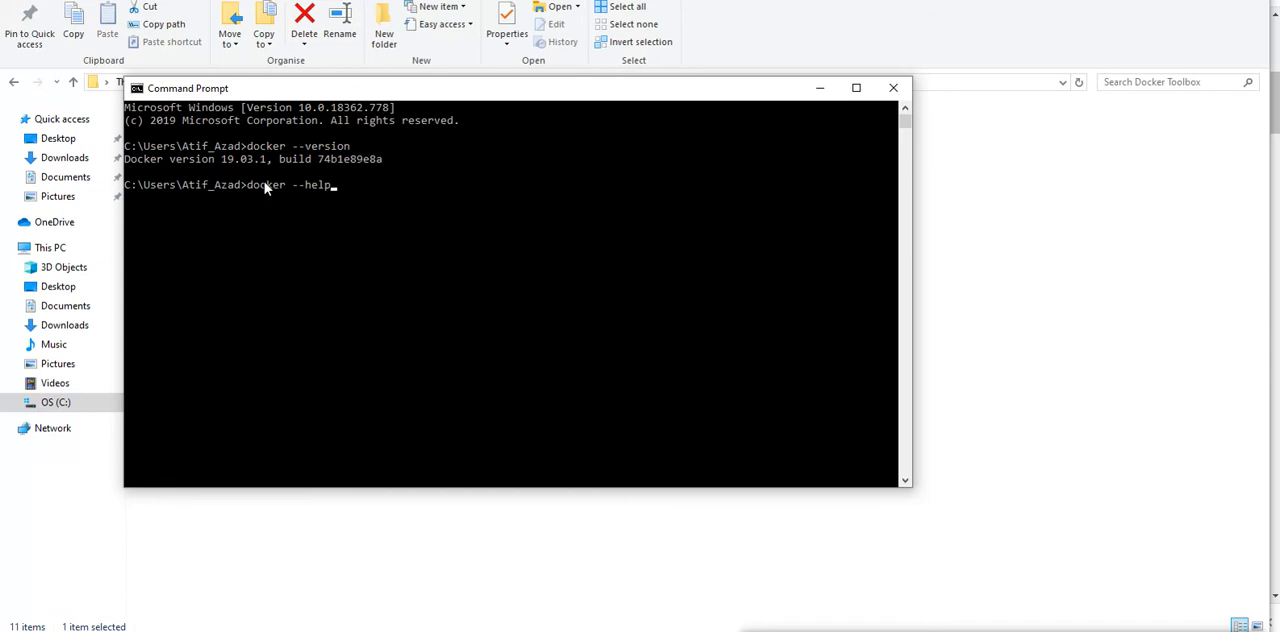
key(Return)
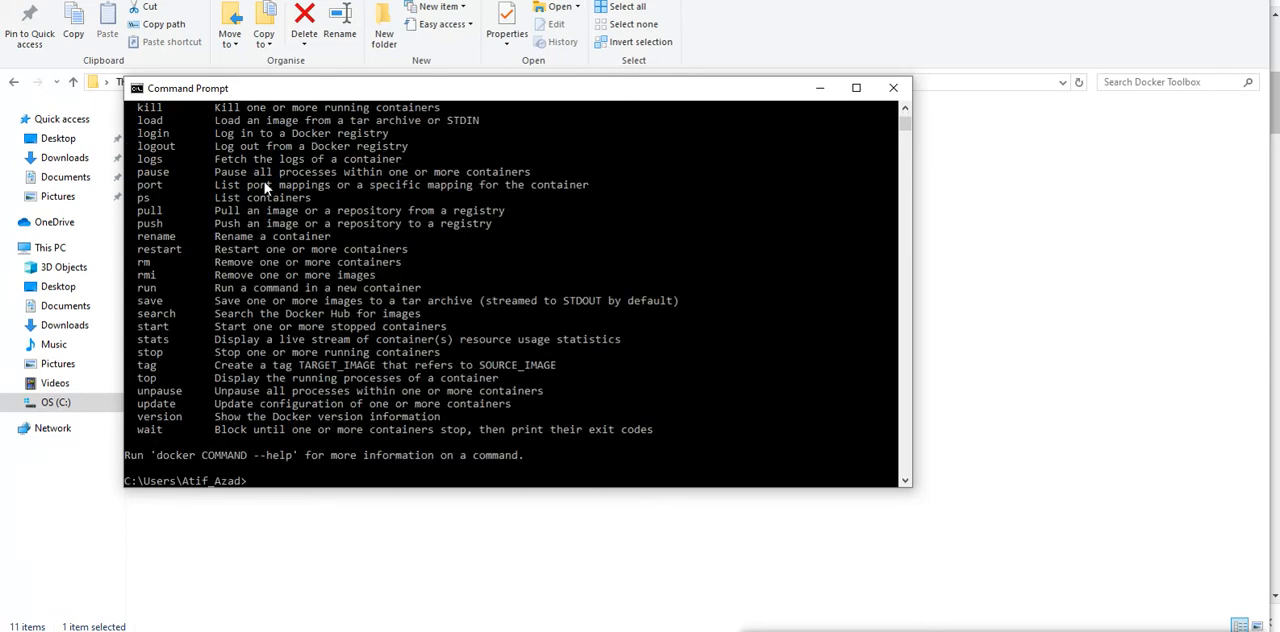